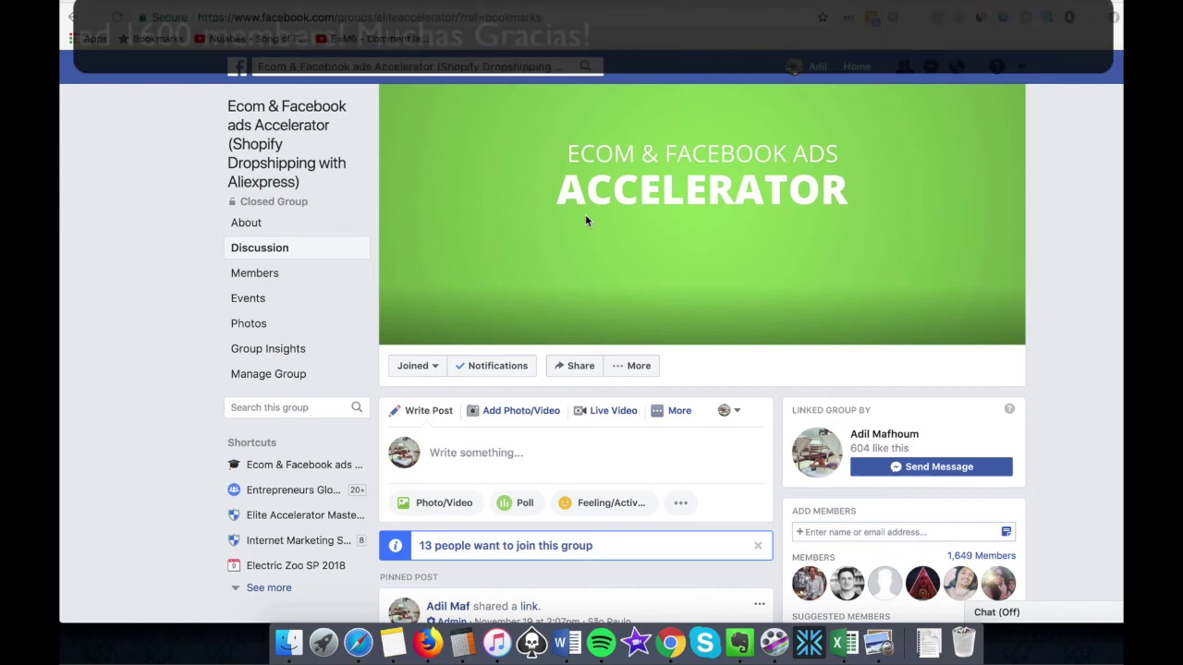
# Scroll down through the Ecom & Facebook ads Accelerator group's recent posts and back to the top.
pyautogui.scroll(-10, 585, 220)
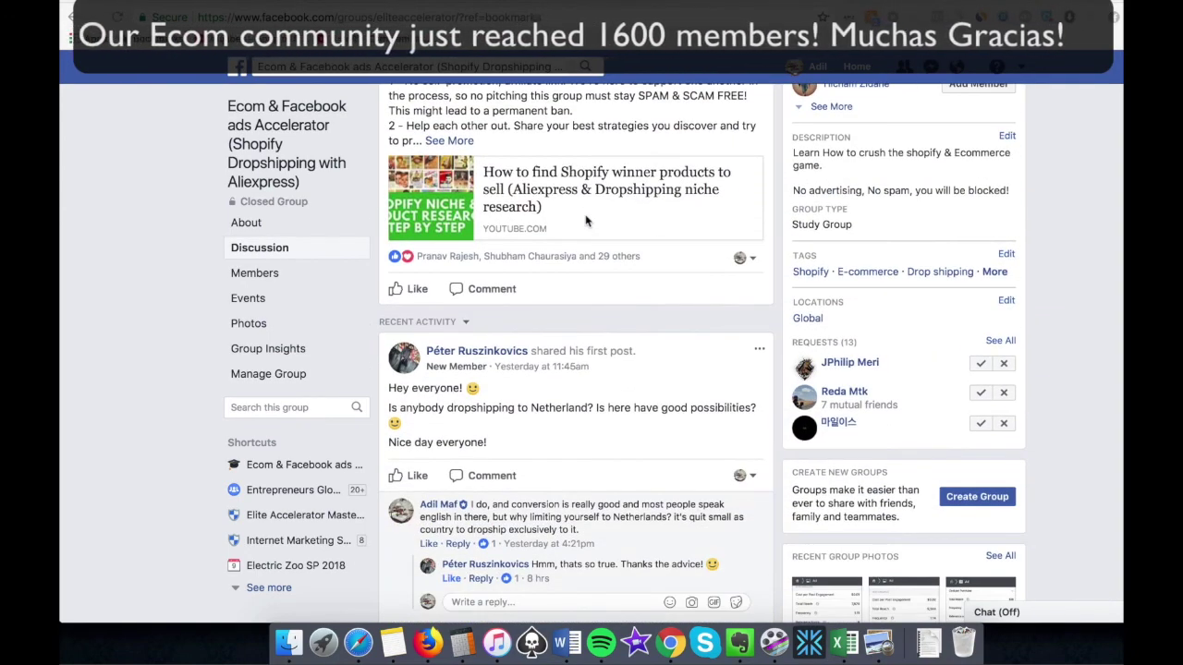
pyautogui.scroll(-6, 585, 220)
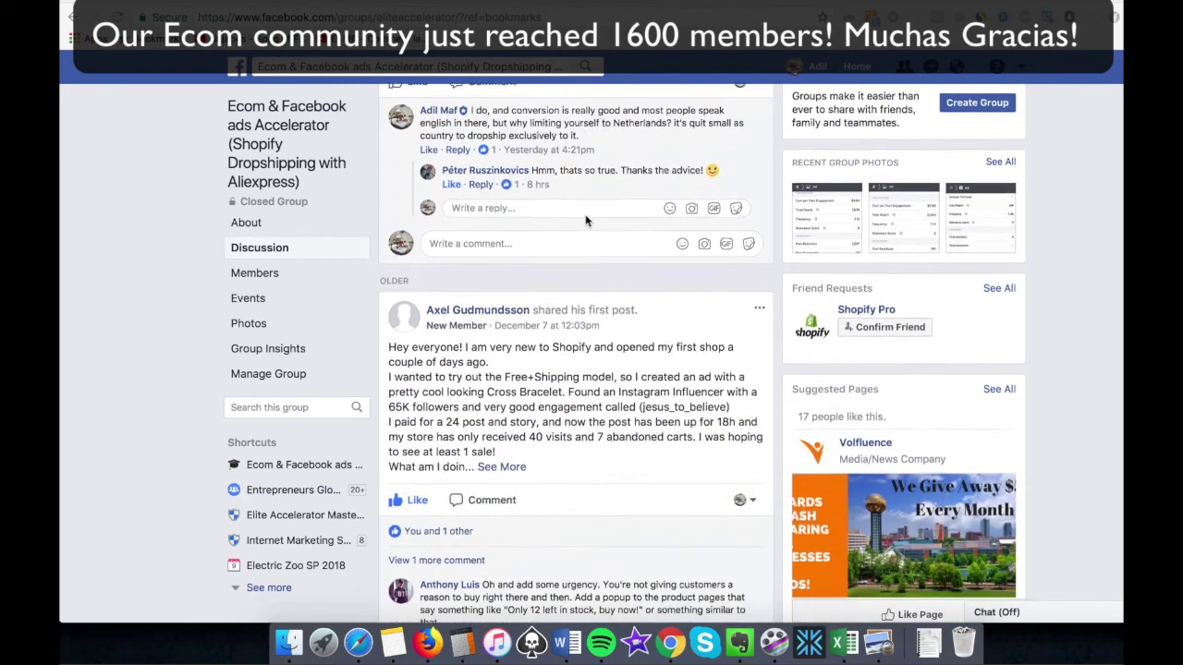
pyautogui.scroll(-8, 585, 220)
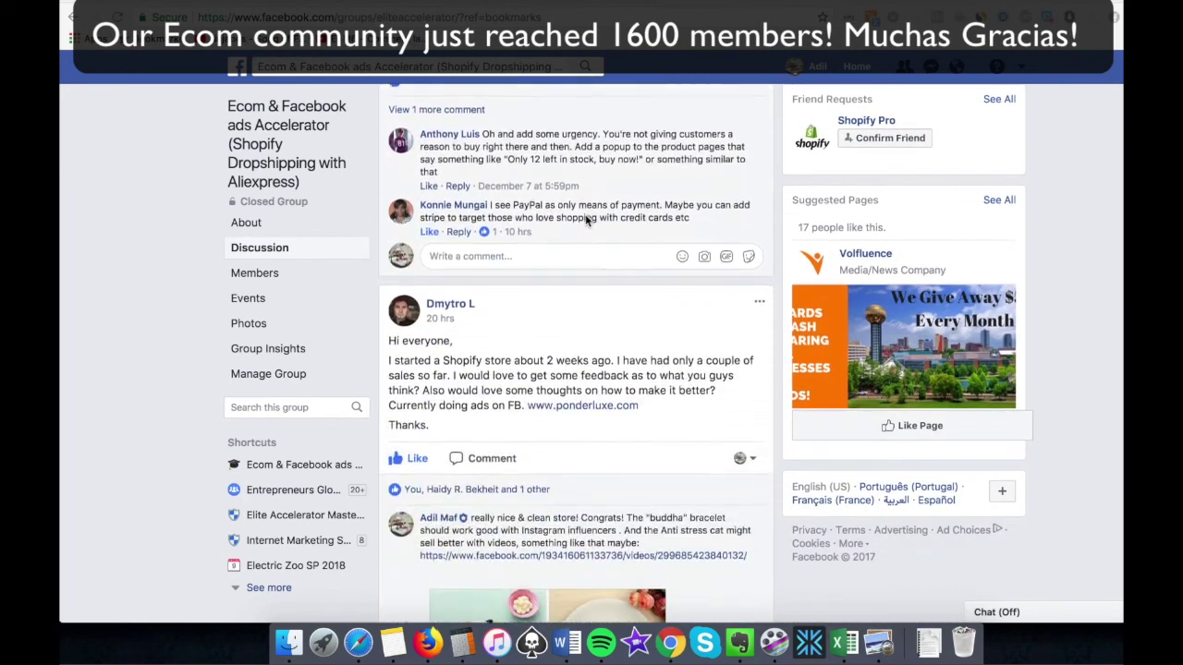
pyautogui.scroll(-10, 585, 220)
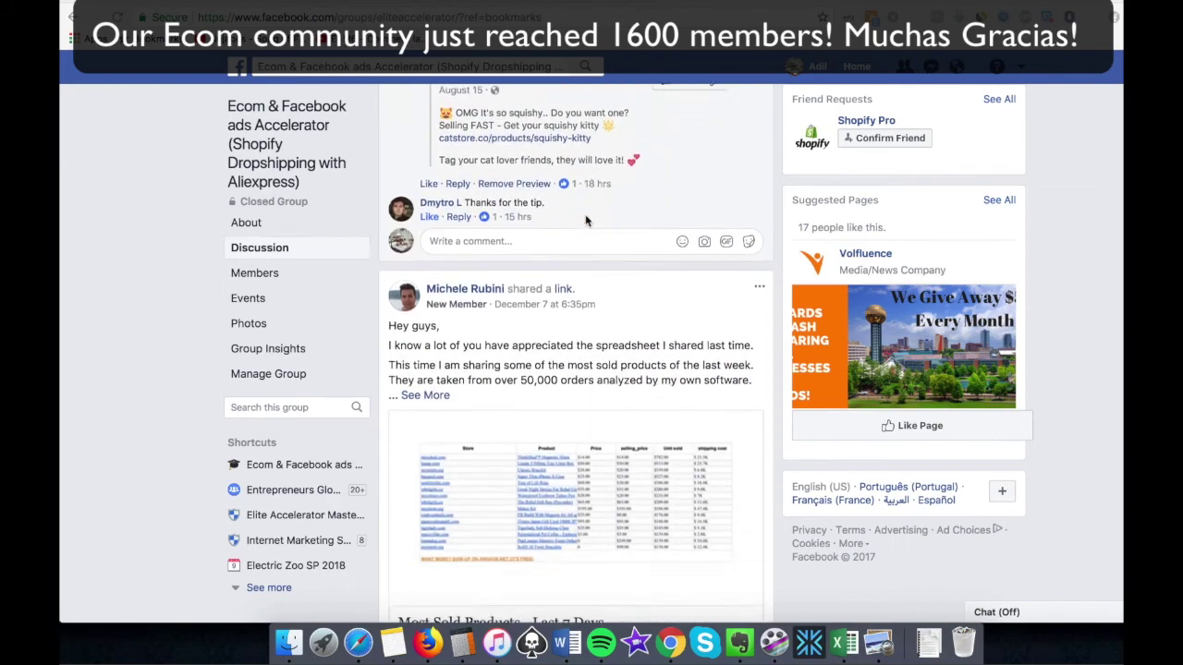
pyautogui.scroll(-10, 585, 219)
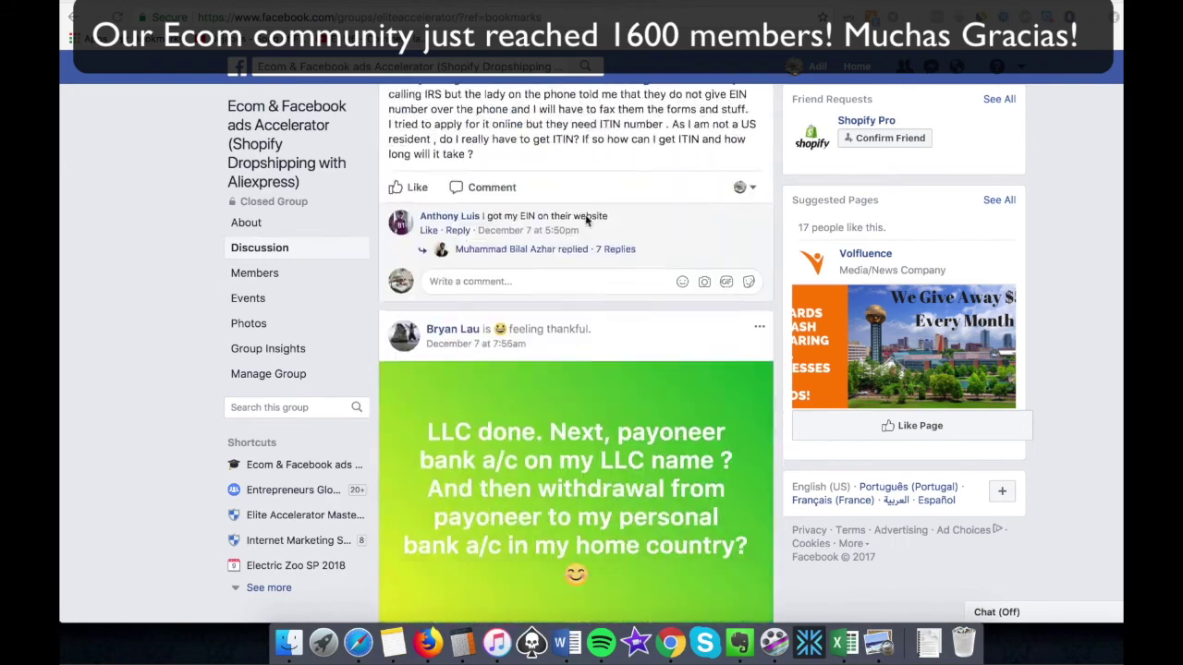
pyautogui.scroll(-1, 585, 215)
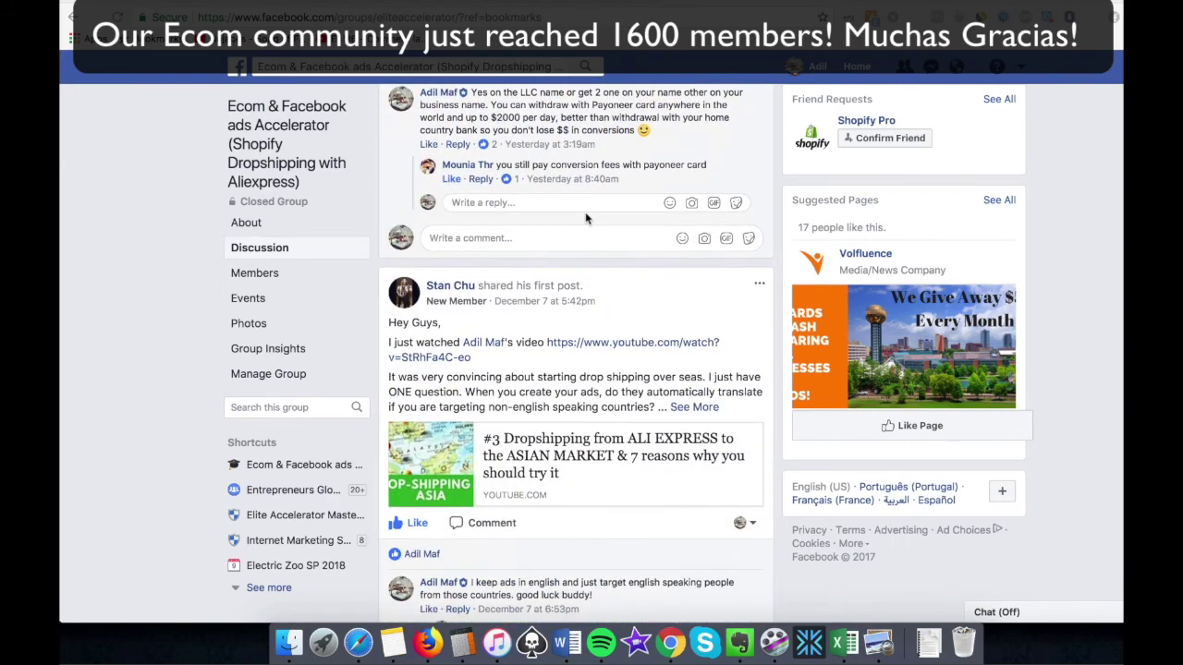
pyautogui.scroll(10, 585, 211)
pyautogui.scroll(5, 585, 218)
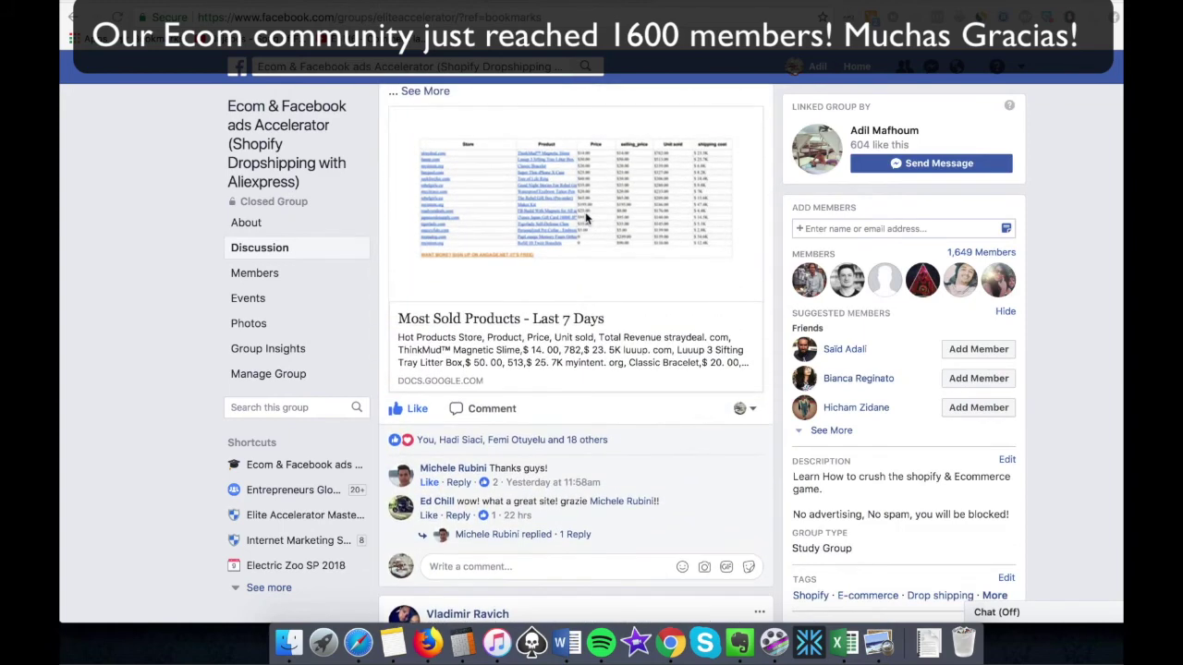
pyautogui.scroll(3, 585, 217)
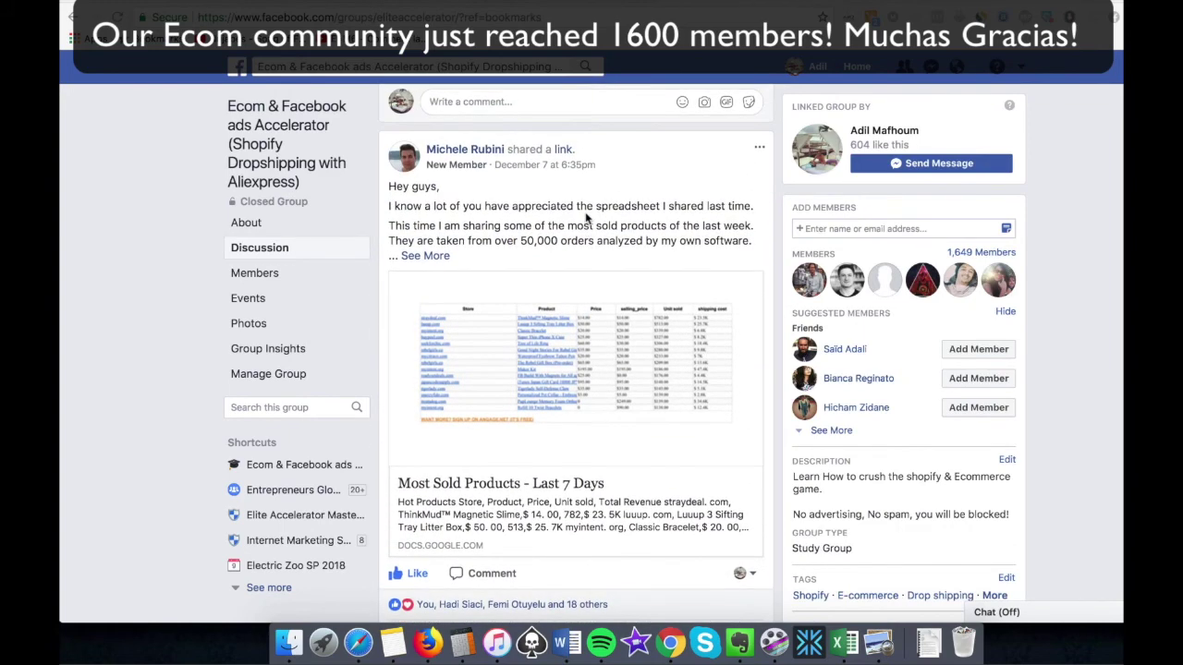
pyautogui.scroll(20, 585, 217)
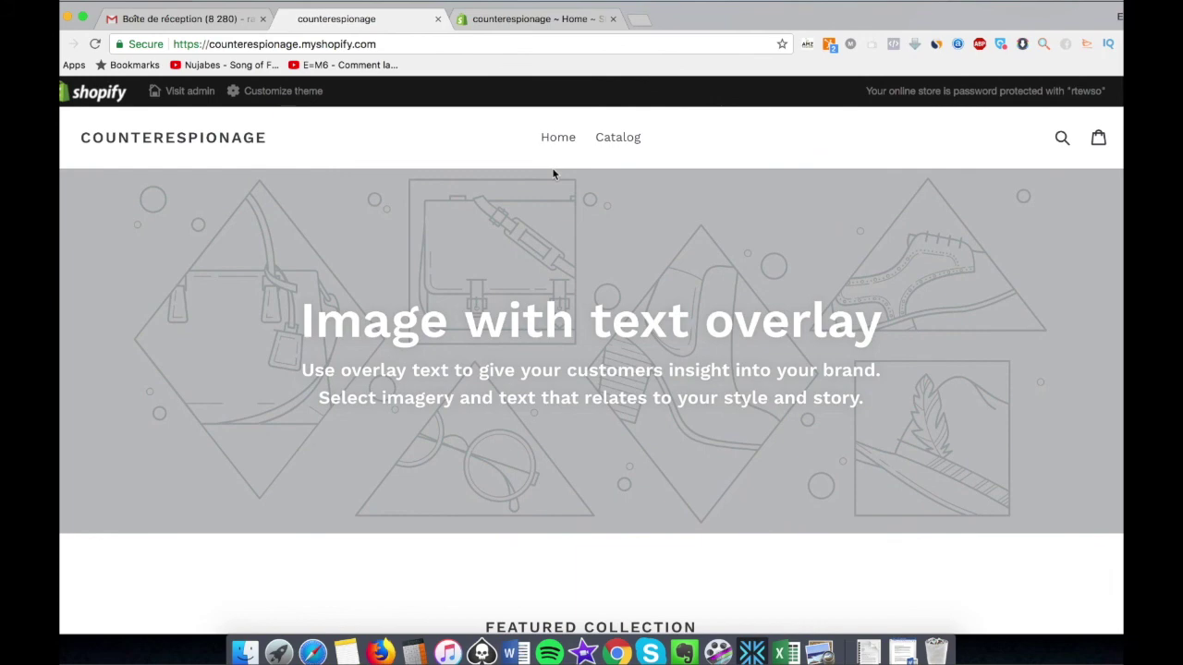
# Scroll the storefront to the footer and inspect the Powered by Shopify credit line.
pyautogui.scroll(-15, 553, 173)
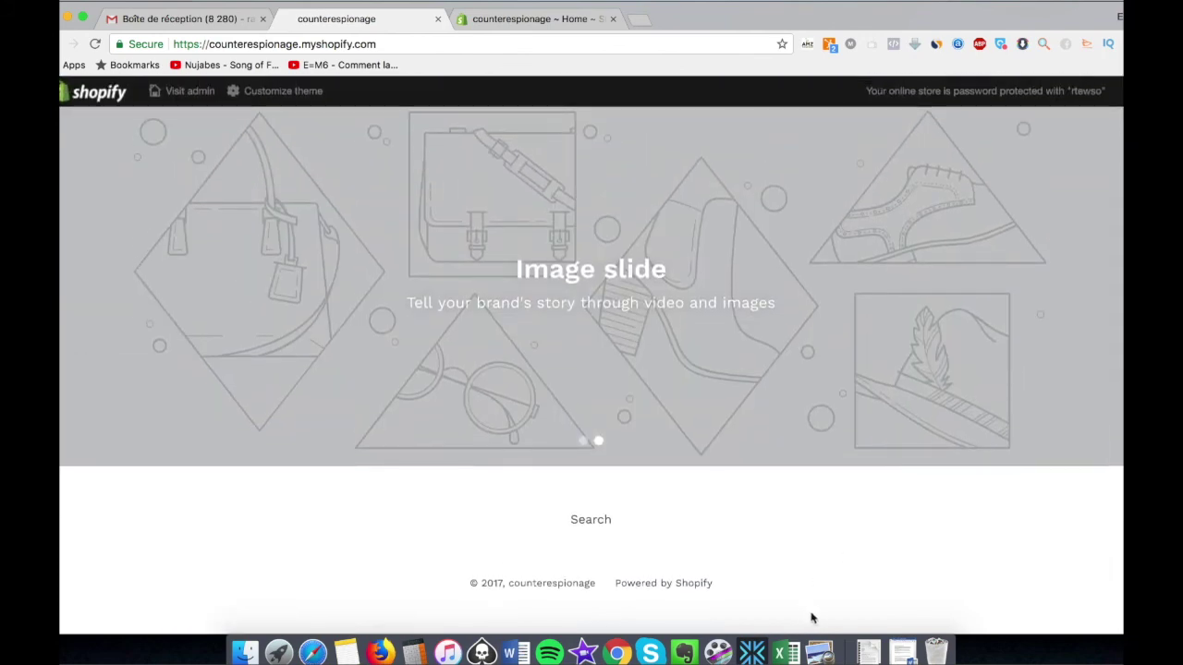
pyautogui.tripleClick(739, 582)
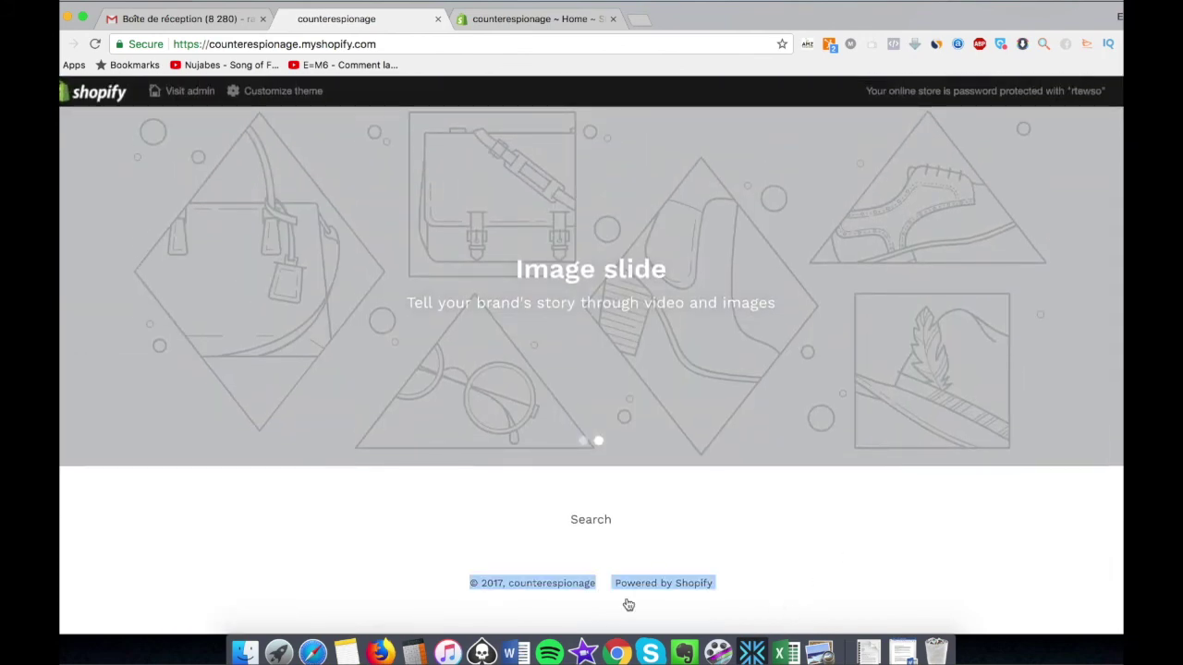
pyautogui.click(811, 540)
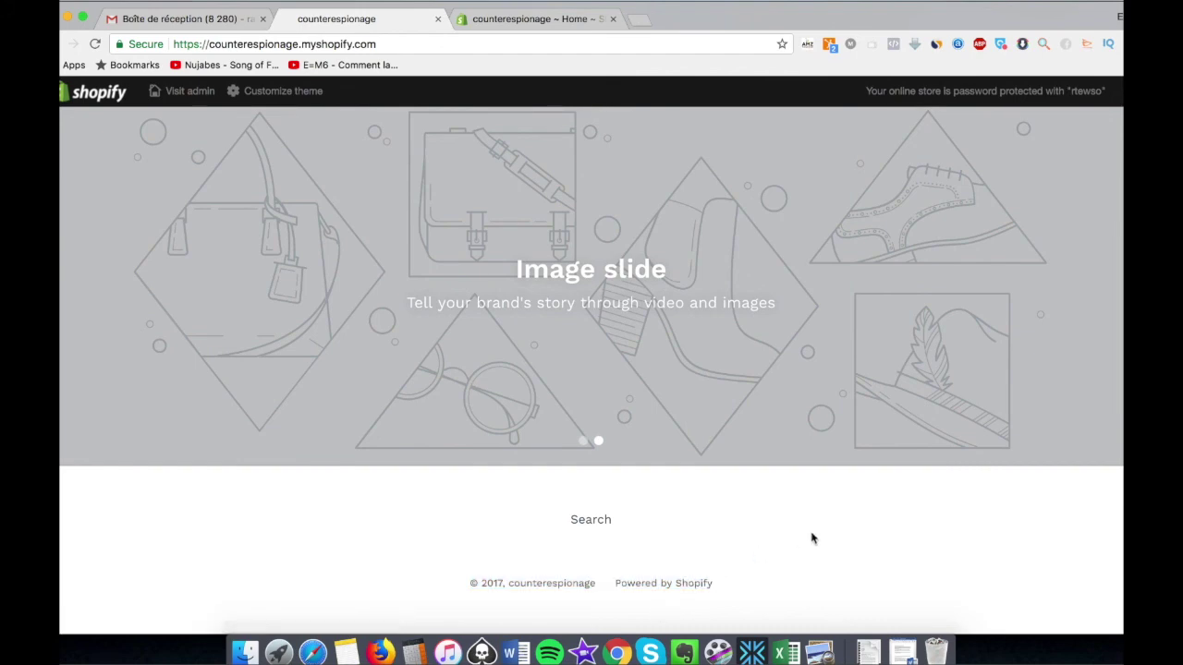
# Open the Debut theme's code editor via Online Store > Themes > Actions > Edit code.
pyautogui.click(540, 20)
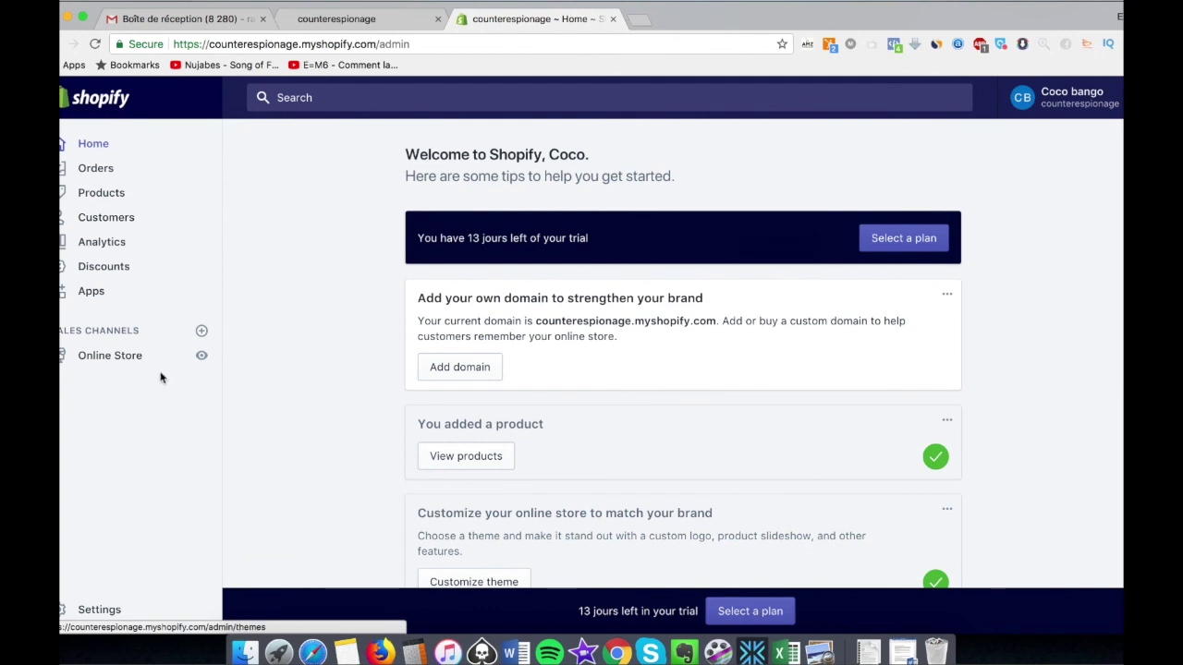
pyautogui.click(127, 355)
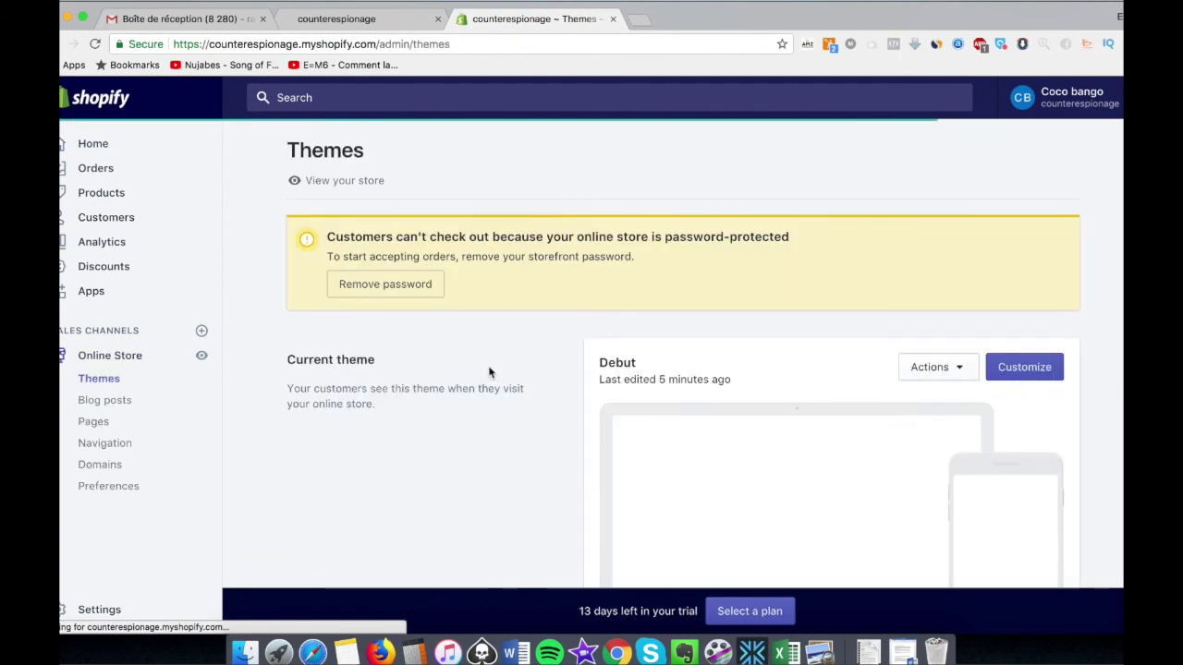
pyautogui.click(952, 361)
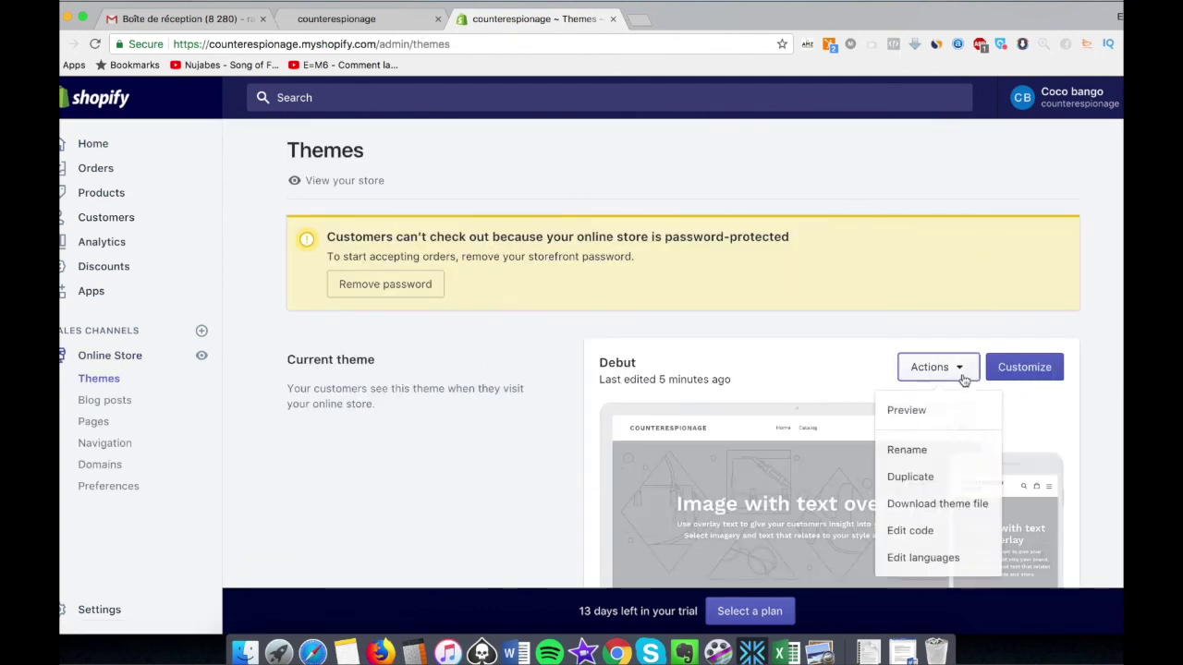
pyautogui.click(916, 534)
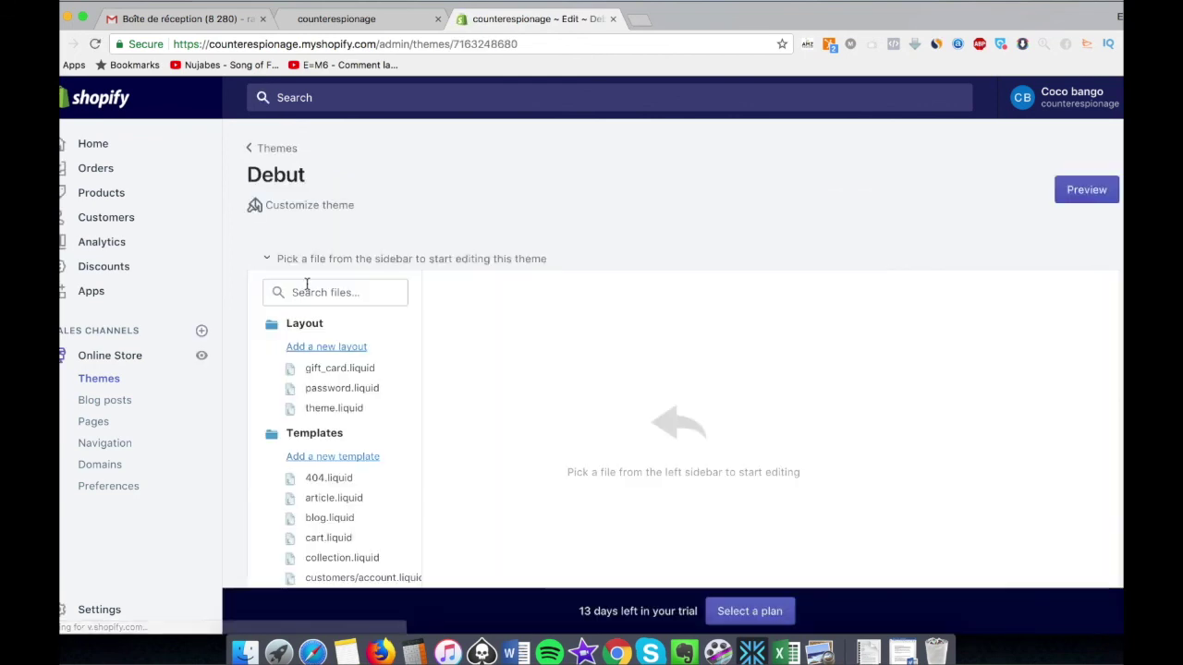
pyautogui.click(303, 292)
# Open footer.liquid and find the 'copy' credit line at line 163.
pyautogui.write('footer')
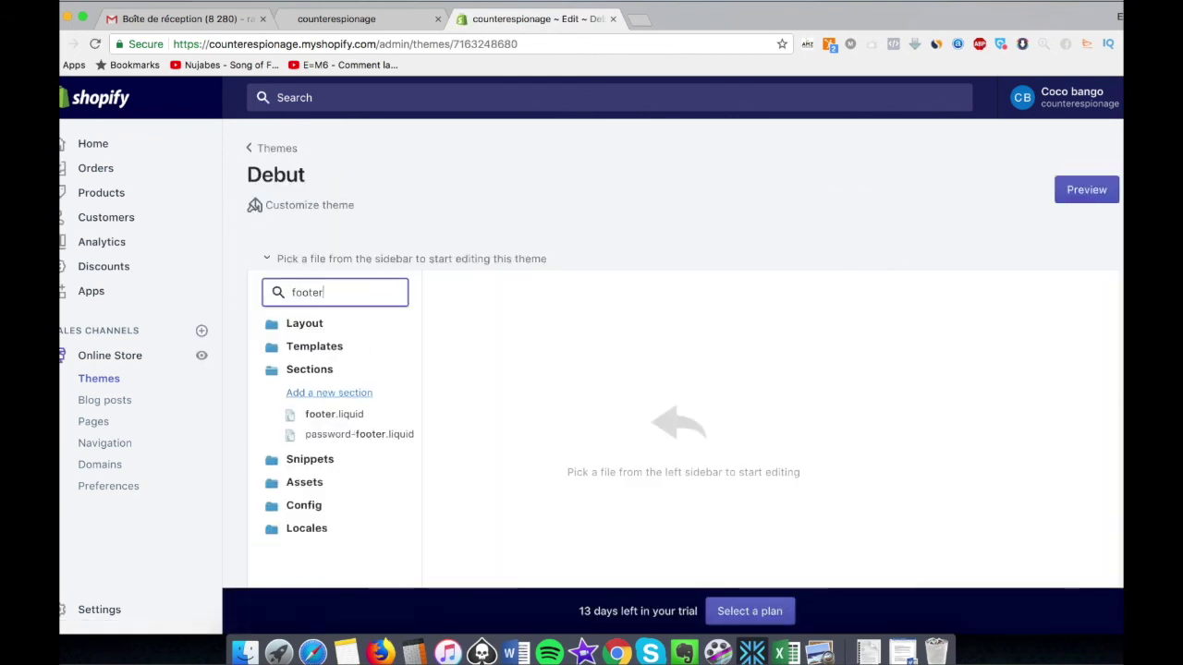
pyautogui.click(314, 418)
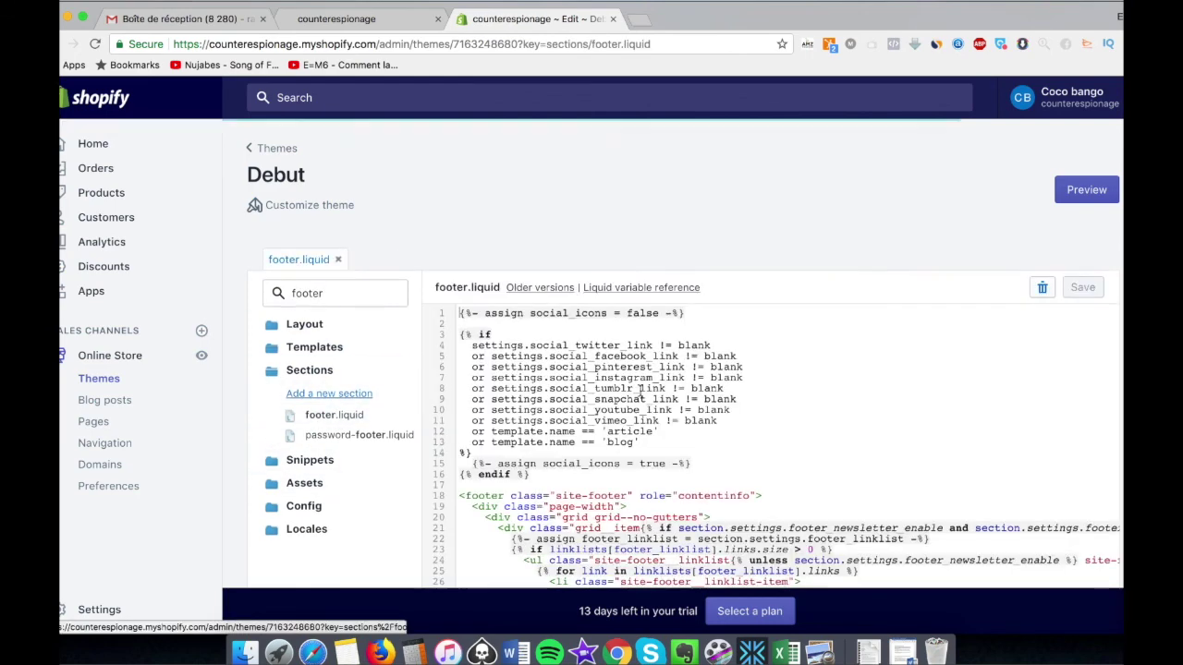
pyautogui.scroll(-10, 640, 393)
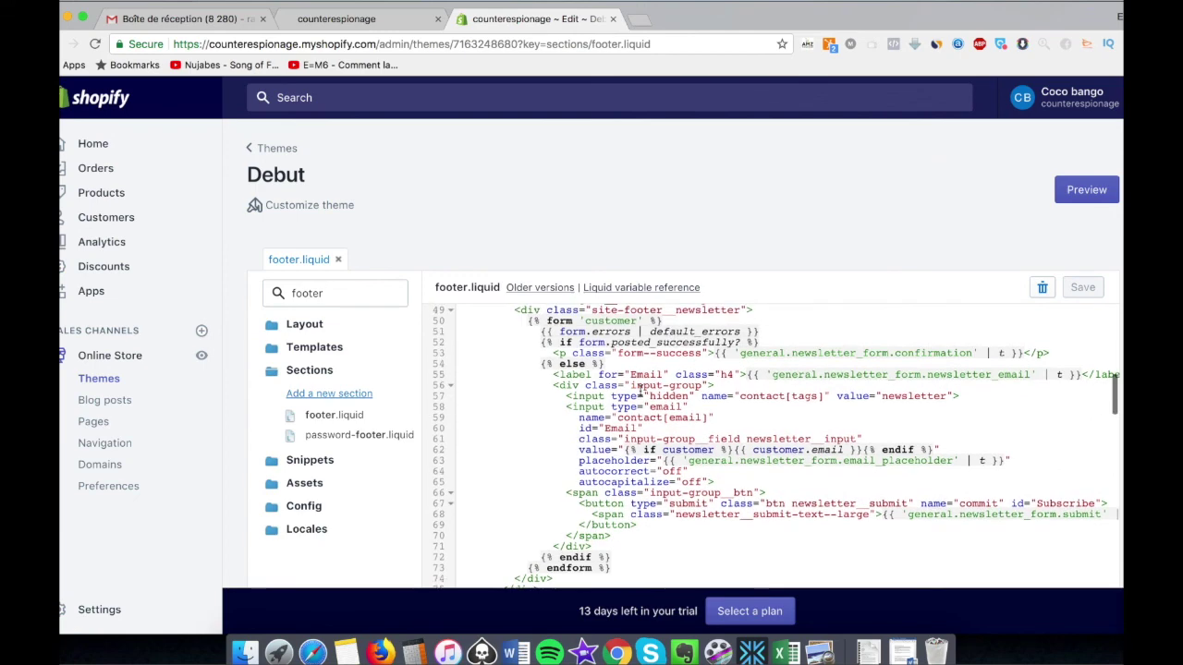
pyautogui.hotkey('ctrl', 'f')
pyautogui.write('copy')
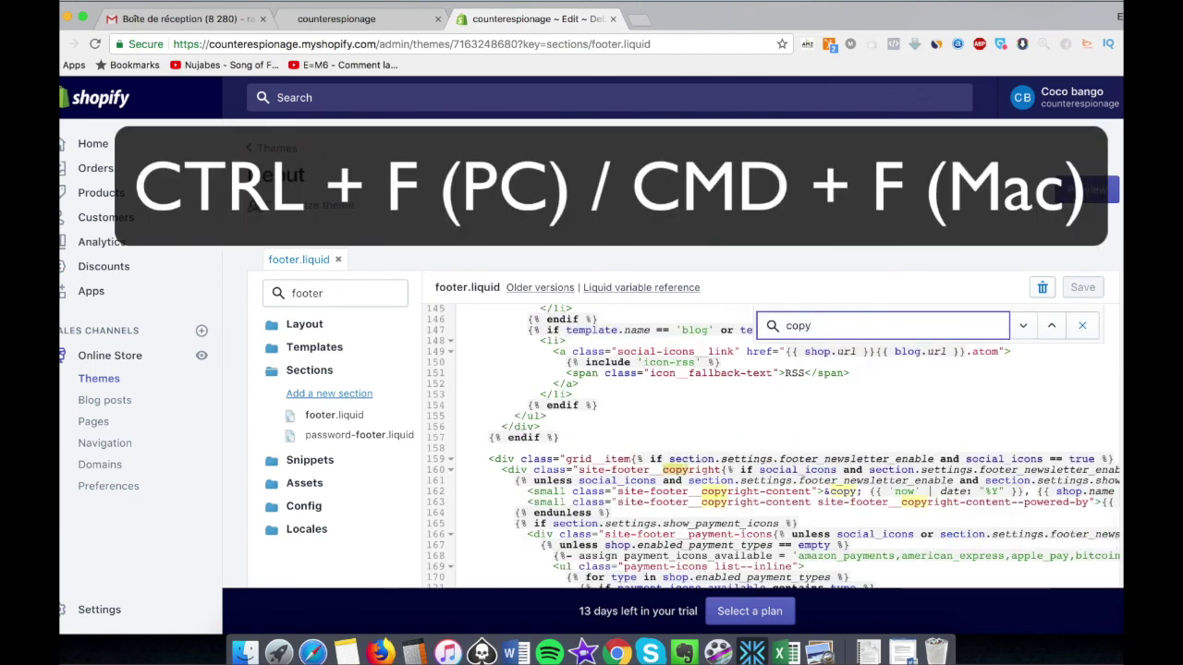
pyautogui.hscroll(1, 720, 491)
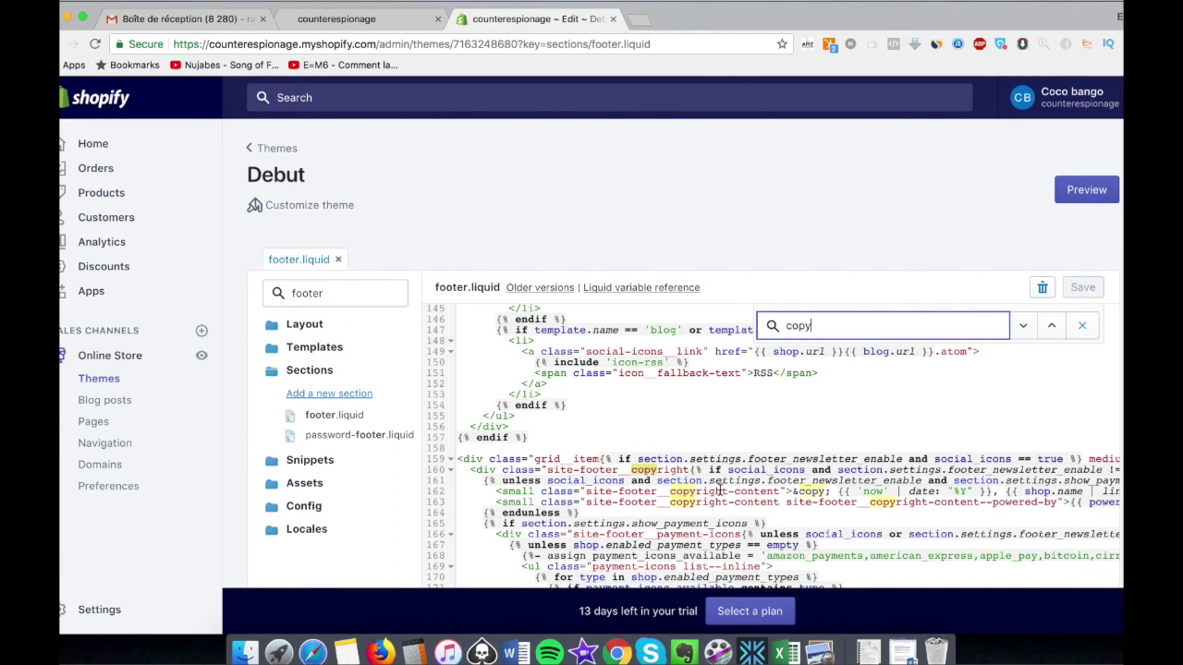
pyautogui.click(650, 502)
pyautogui.hscroll(-1, 651, 501)
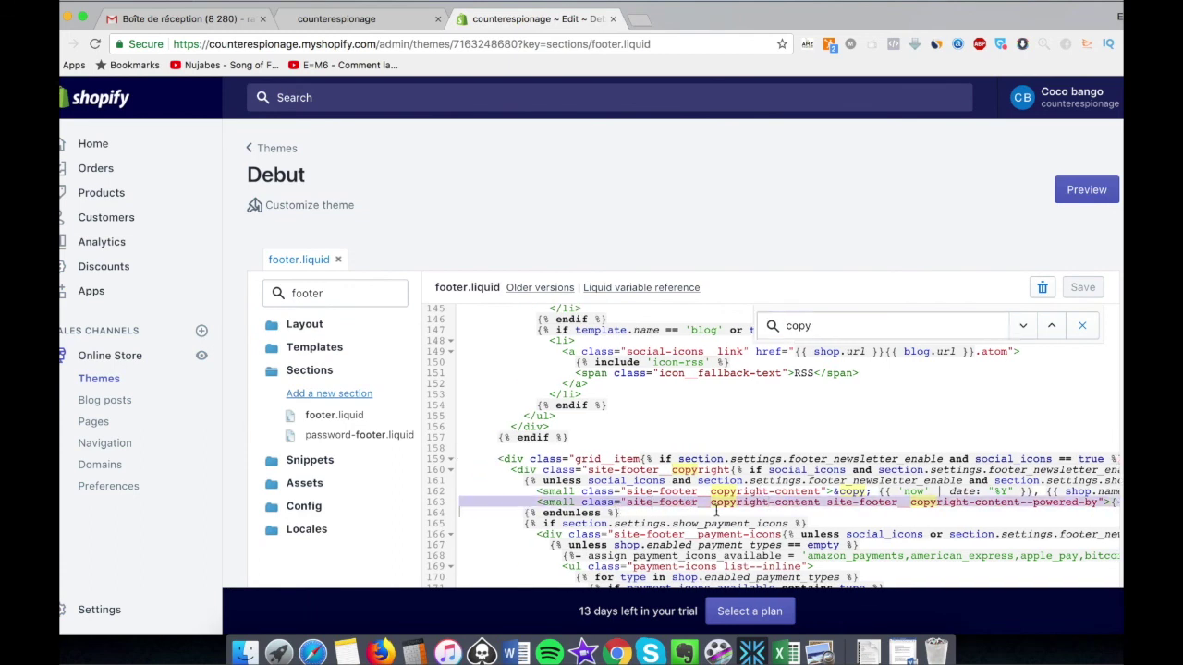
# Delete the Powered by Shopify credit line and save footer.liquid.
pyautogui.press('BackSpace')
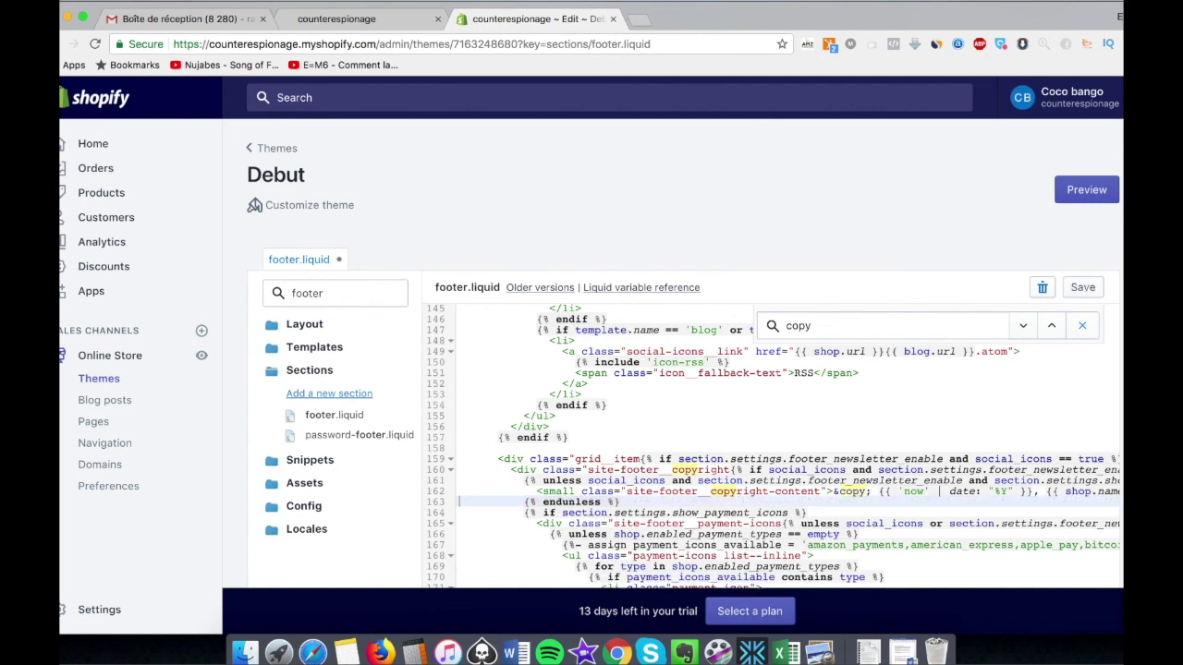
pyautogui.click(1084, 289)
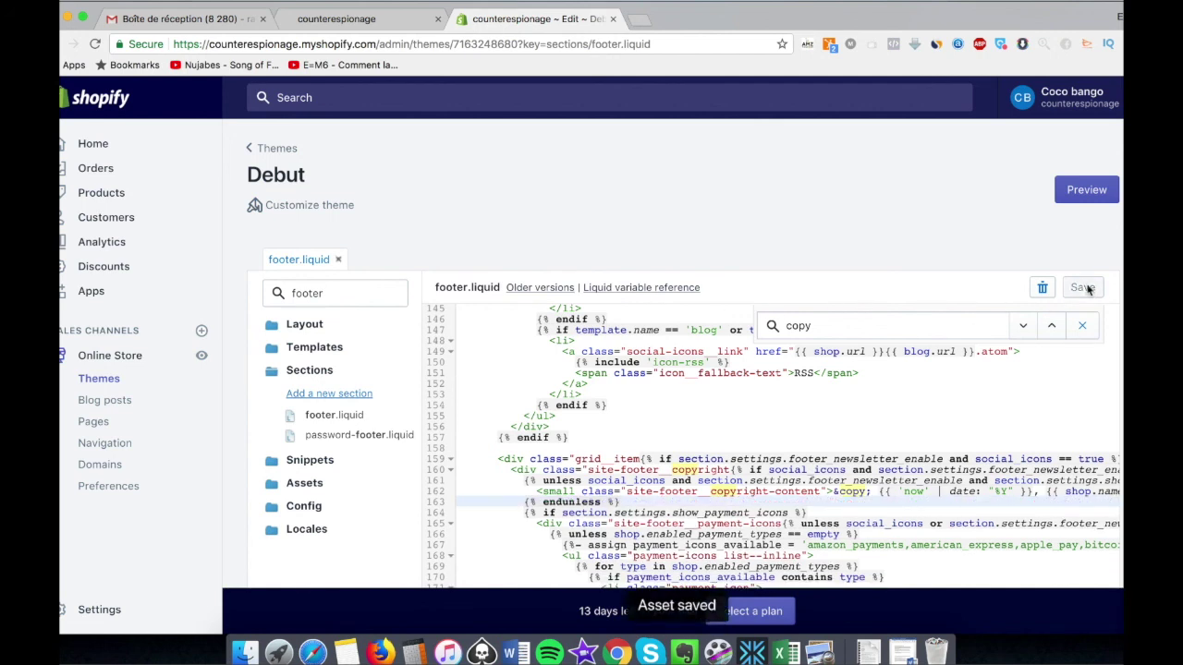
pyautogui.click(332, 13)
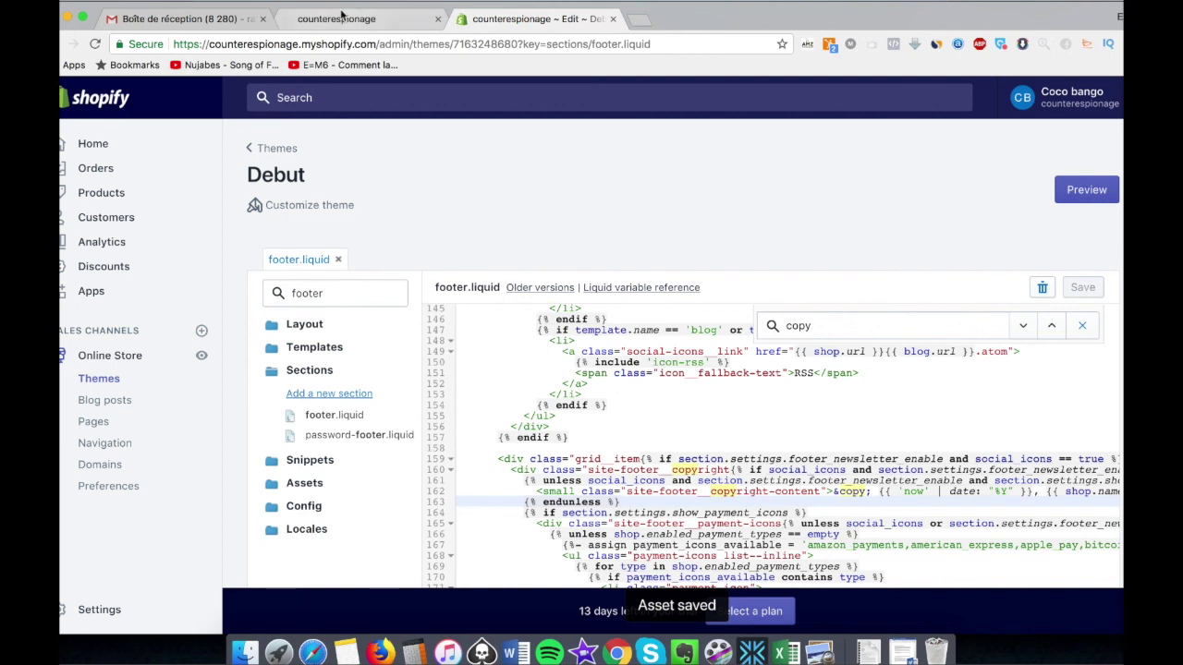
# Reload the storefront and confirm the footer now shows only the copyright line.
pyautogui.click(399, 44)
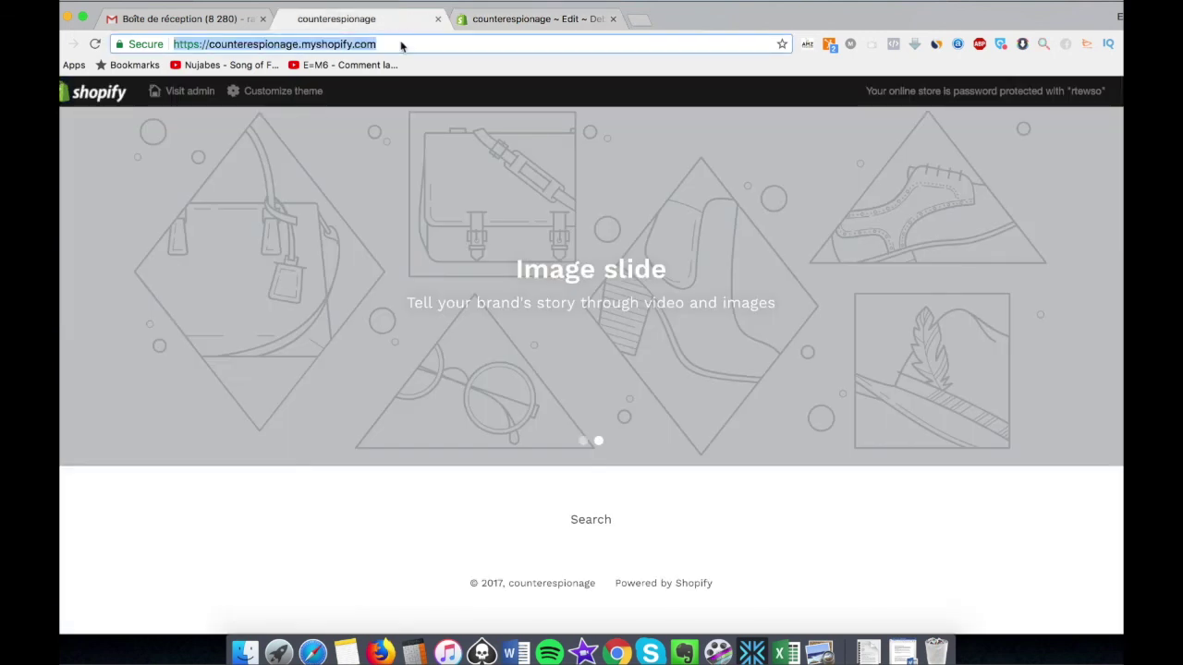
pyautogui.press('Return')
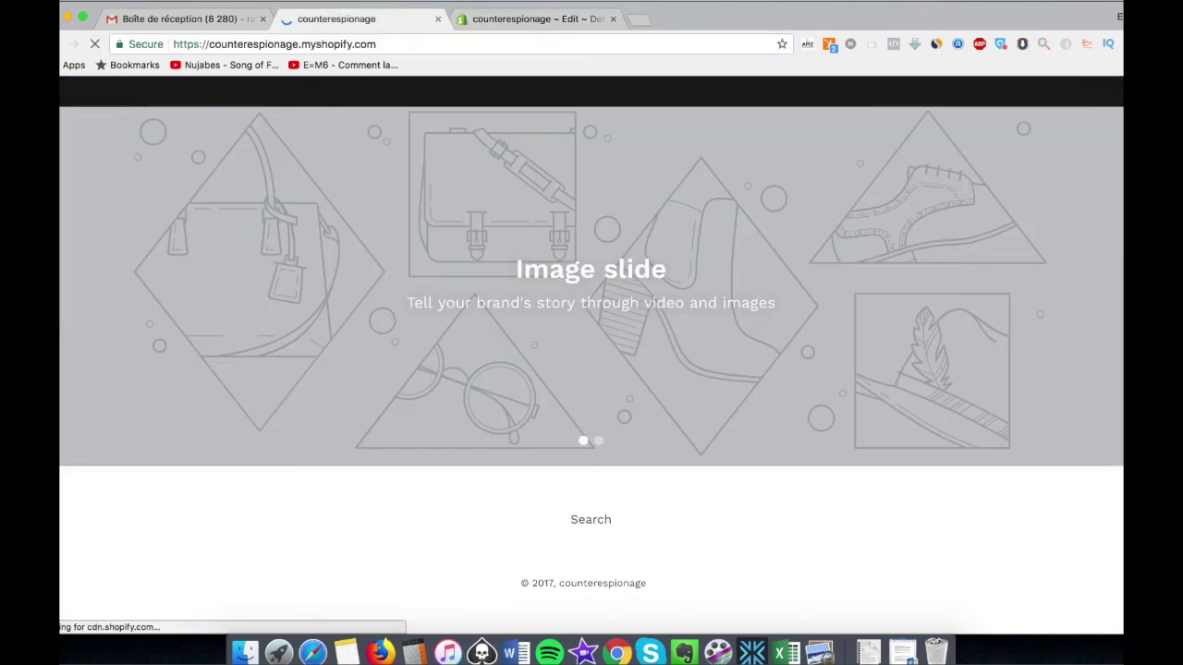
pyautogui.tripleClick(697, 590)
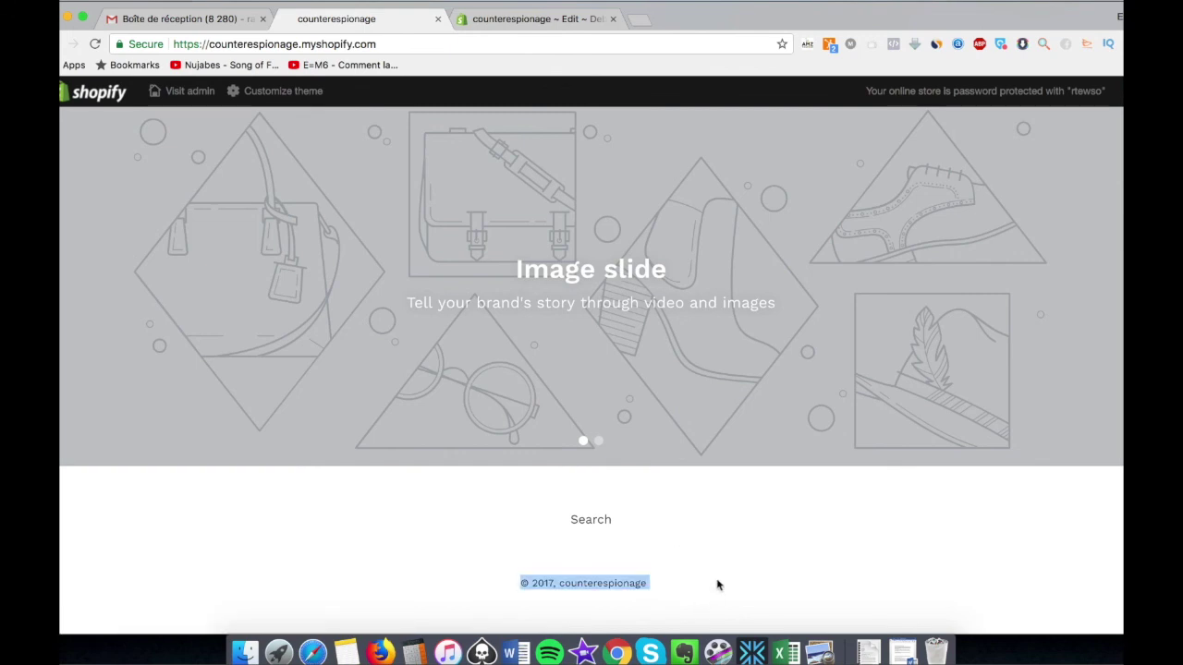
pyautogui.click(718, 584)
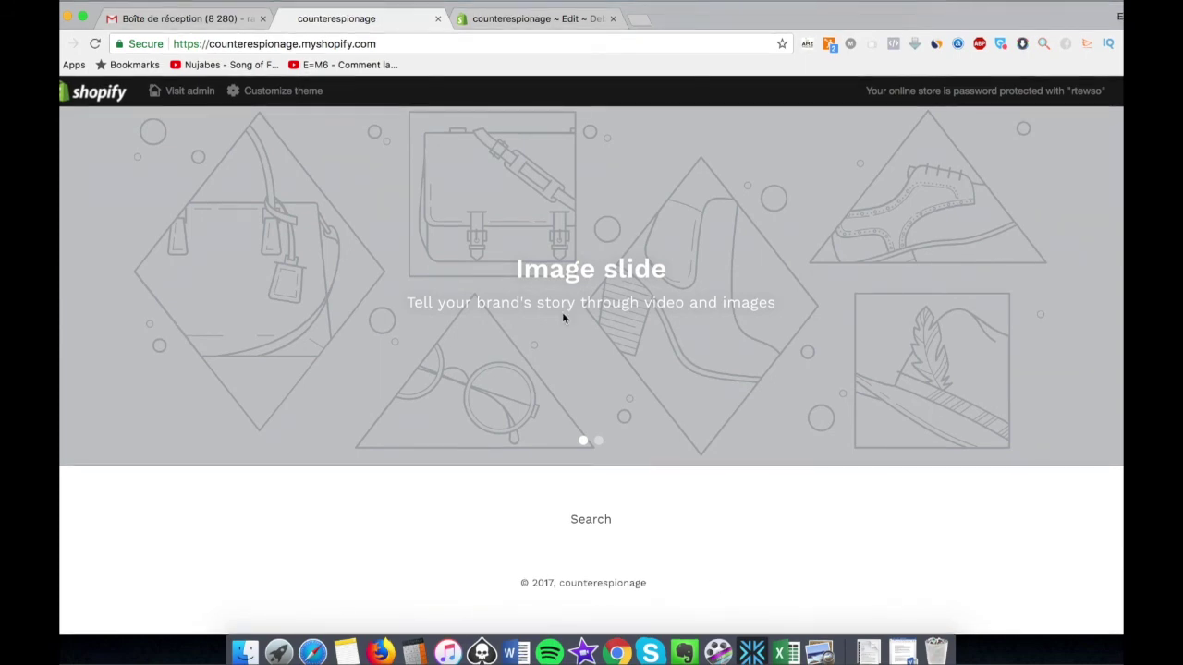
pyautogui.press('super+r')
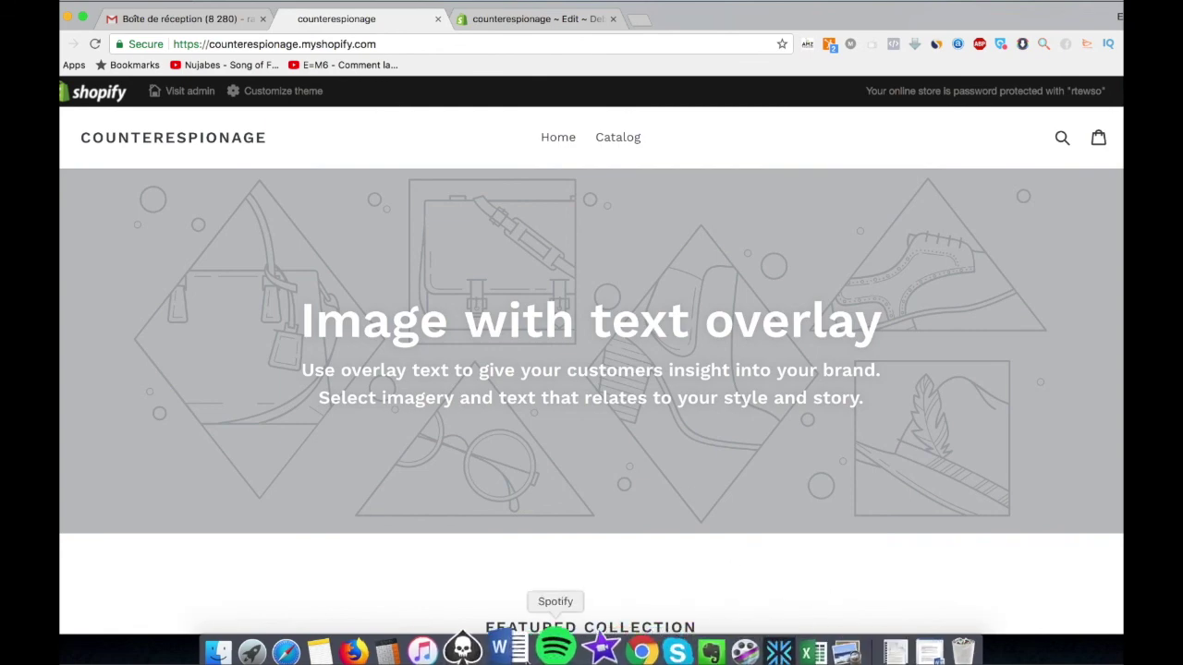
pyautogui.click(515, 652)
# Copy /collections/all?sort_by=best-selling from the notes and load it after the store domain.
pyautogui.click(736, 174)
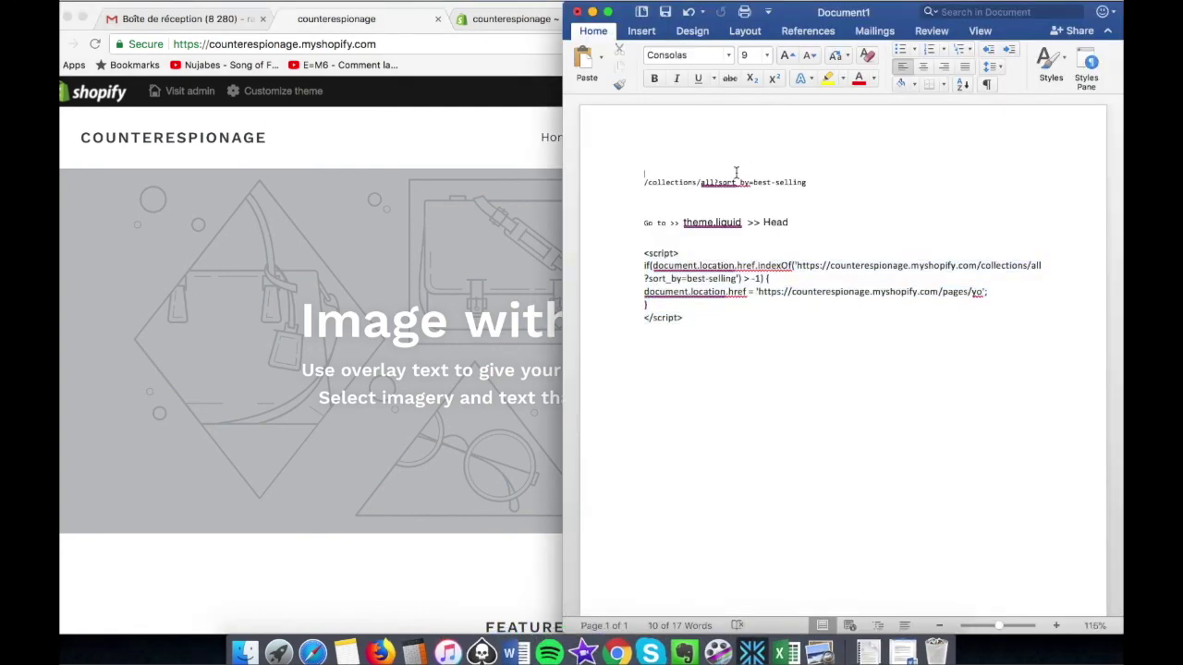
pyautogui.click(623, 190)
pyautogui.press('super+c')
pyautogui.click(481, 234)
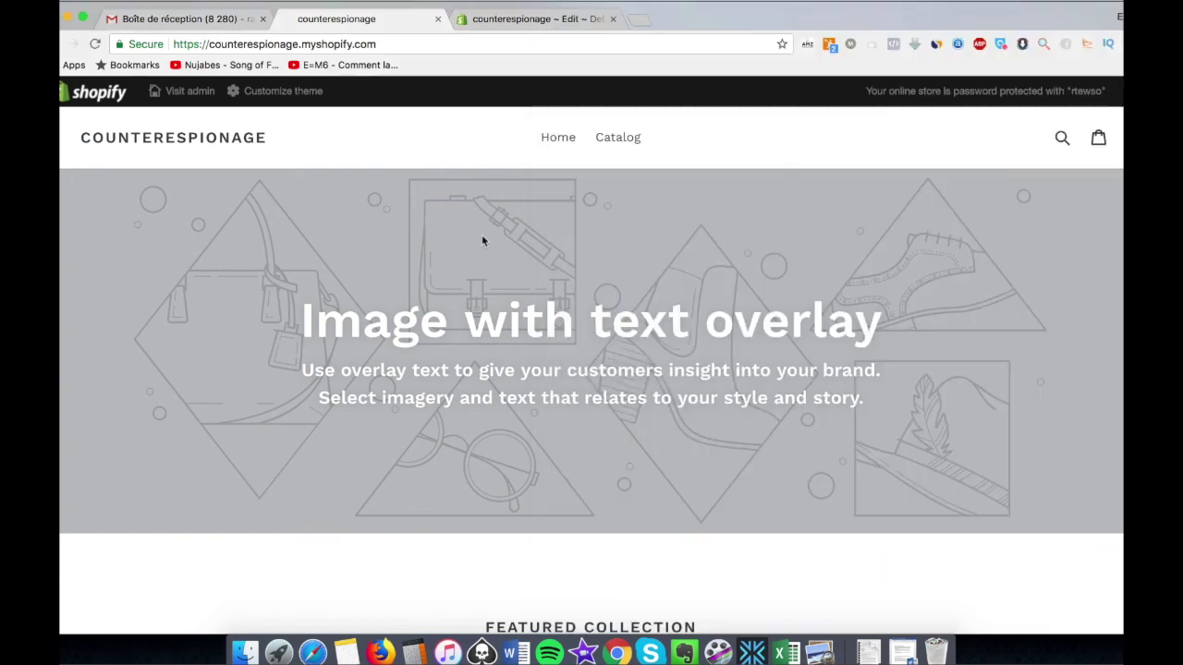
pyautogui.click(448, 47)
pyautogui.press('Right')
pyautogui.press('super+v')
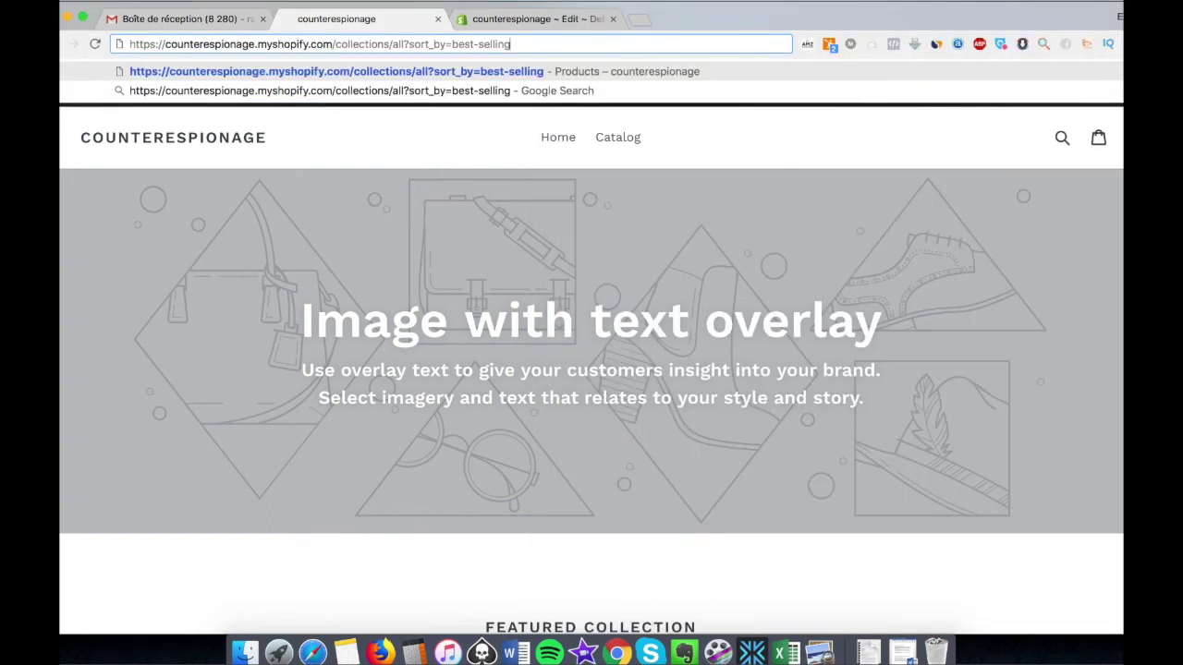
pyautogui.press('Return')
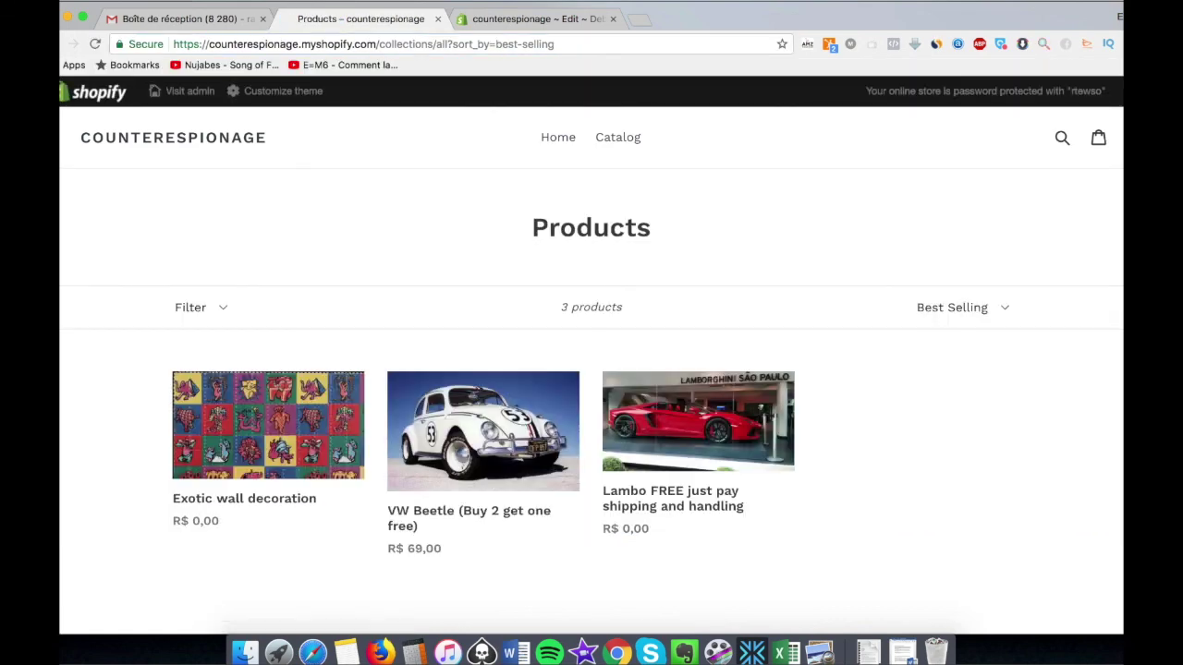
pyautogui.scroll(-3, 860, 388)
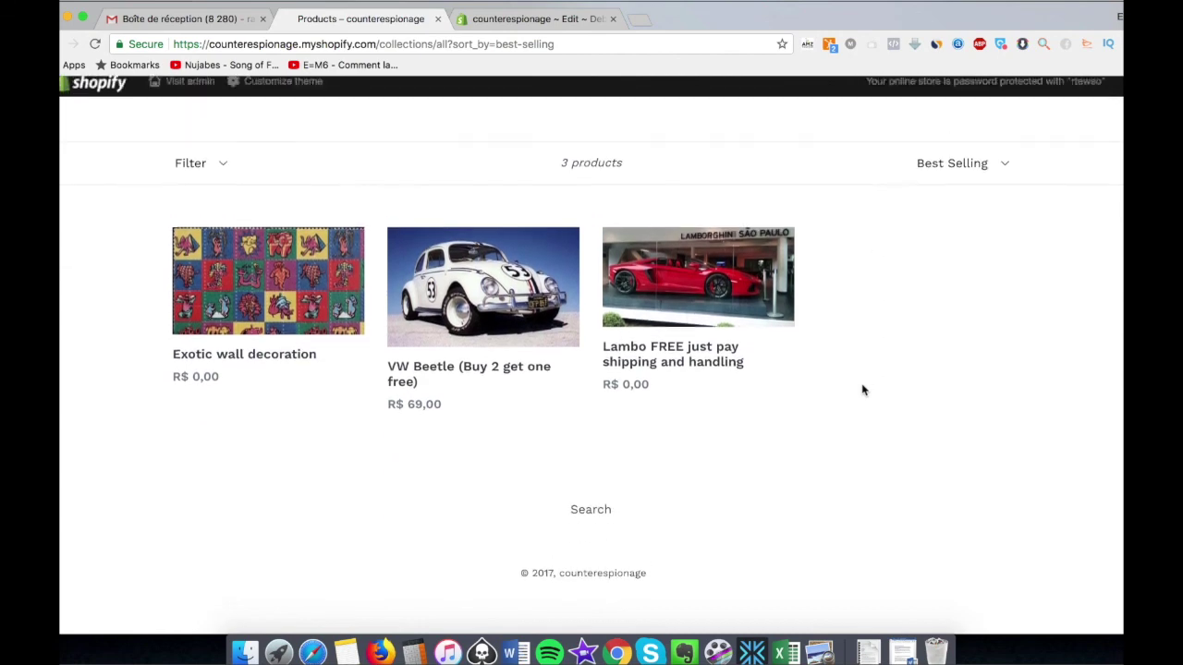
pyautogui.scroll(3, 863, 390)
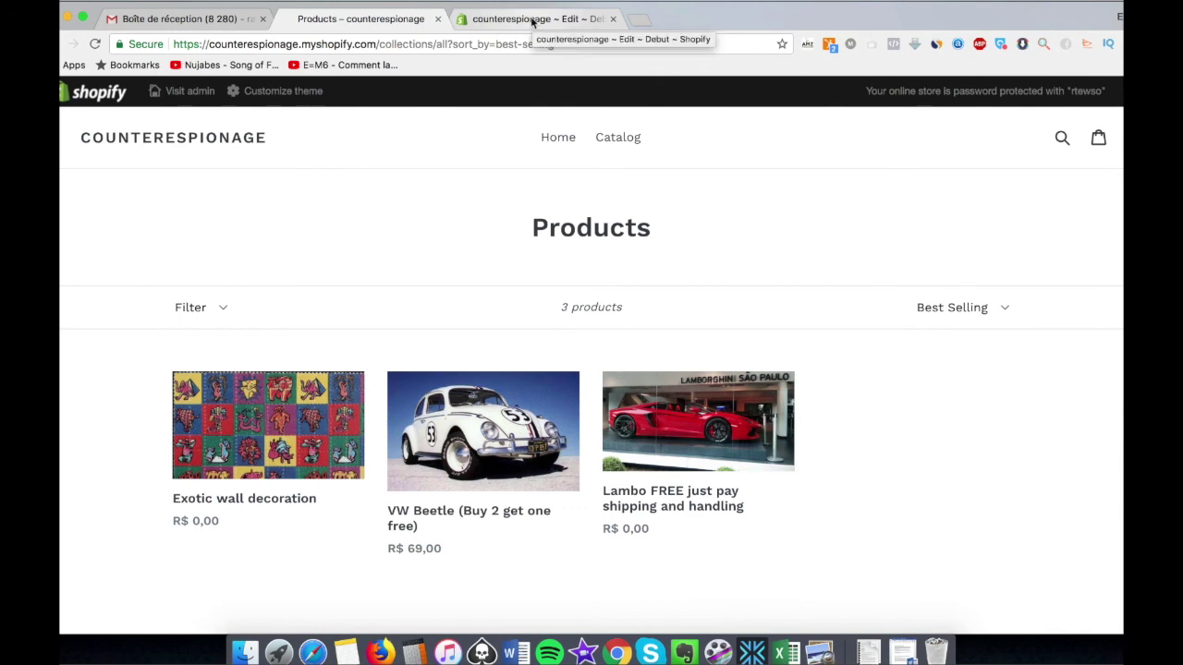
# Reopen the Debut code editor, search the files for 'the', and open theme.liquid.
pyautogui.click(533, 20)
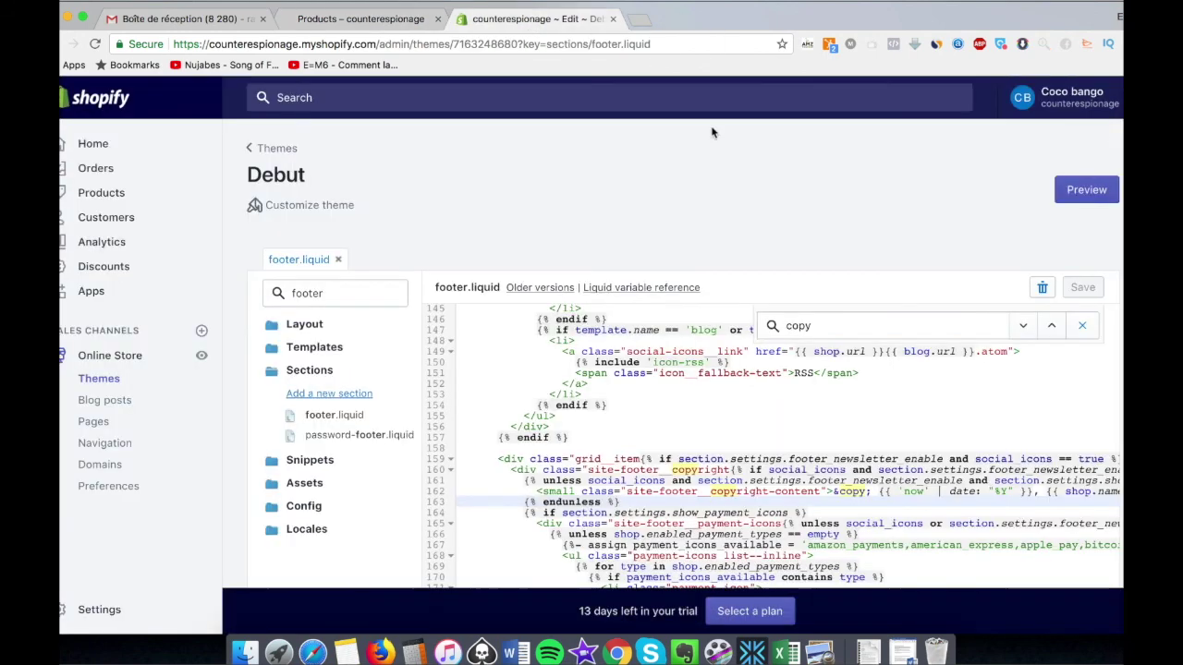
pyautogui.click(105, 374)
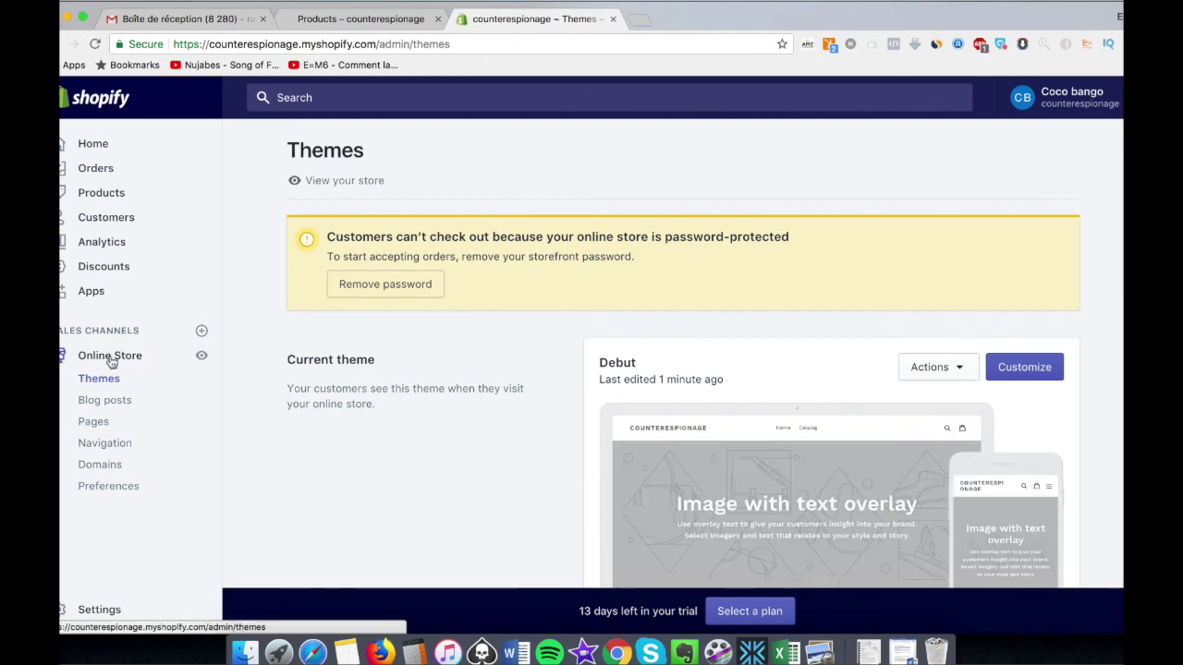
pyautogui.click(957, 366)
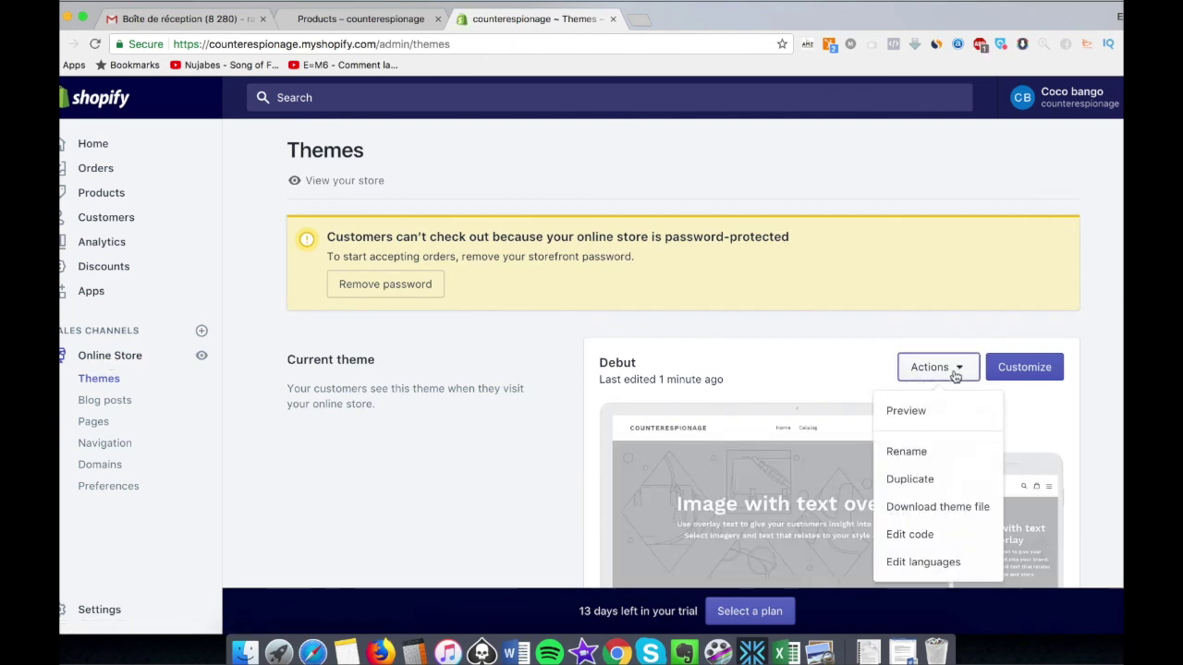
pyautogui.click(899, 534)
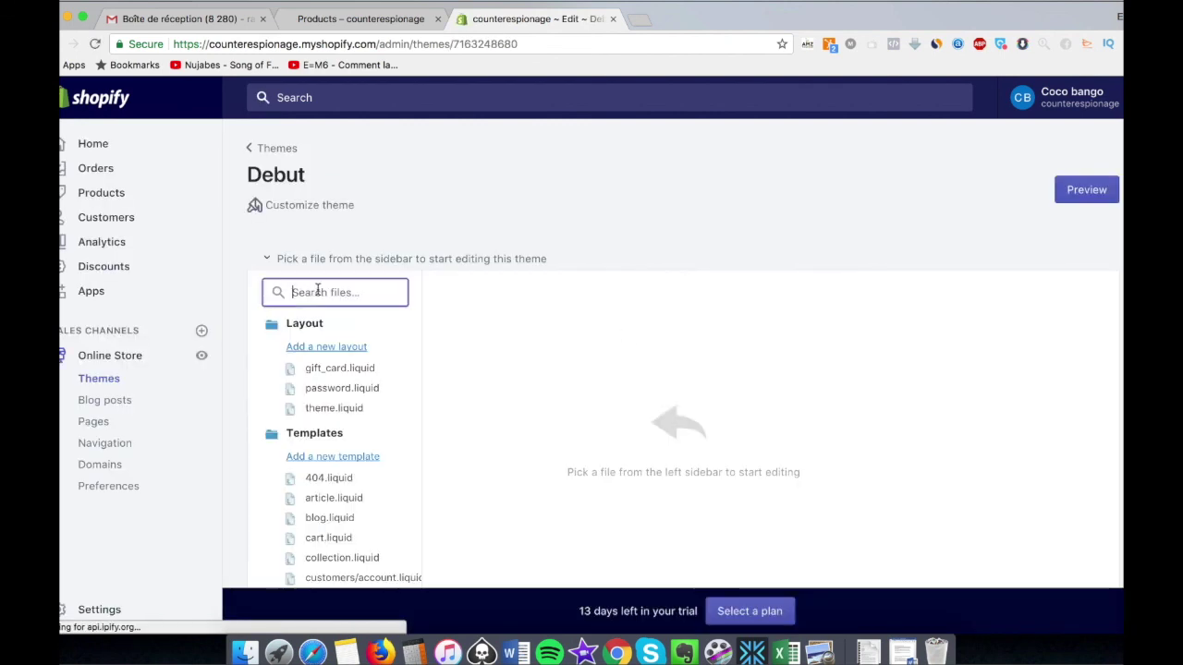
pyautogui.click(317, 291)
pyautogui.write('the')
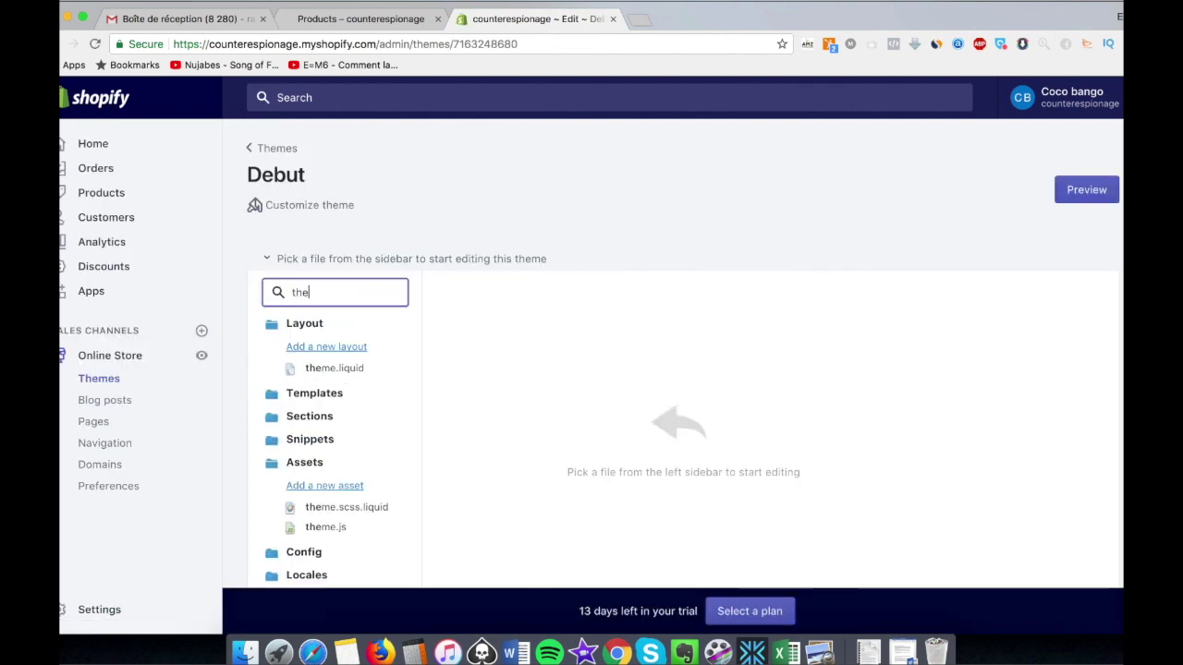
pyautogui.click(328, 369)
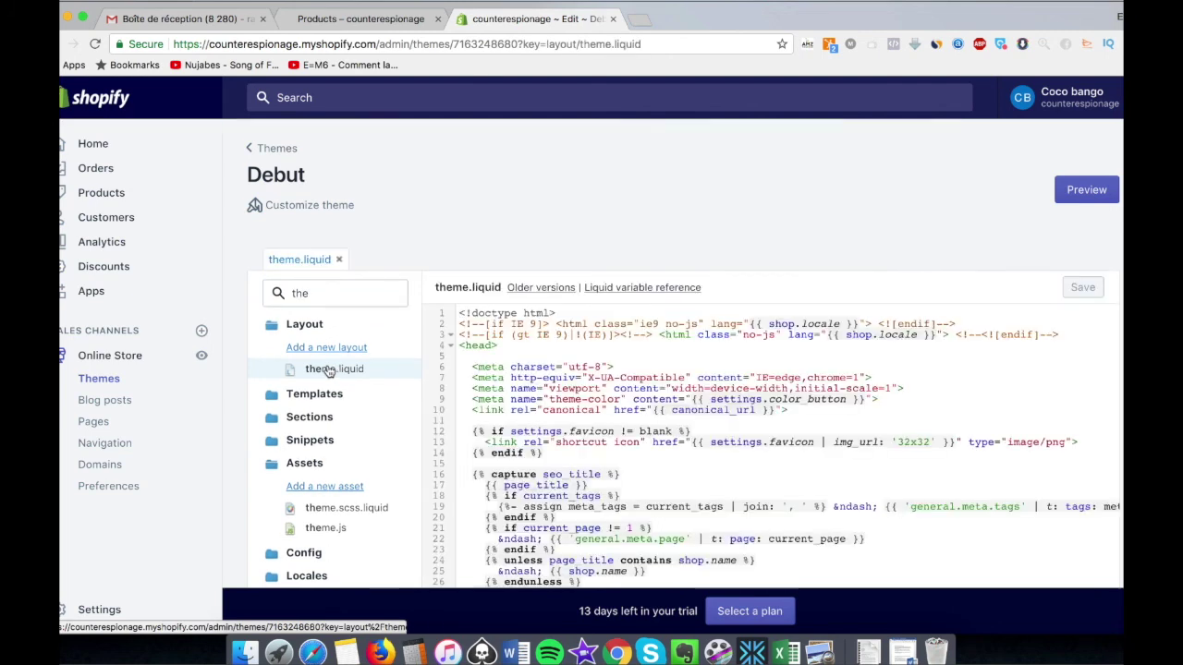
# Paste the redirect script from the Word notes right after <head> in theme.liquid and save.
pyautogui.click(508, 652)
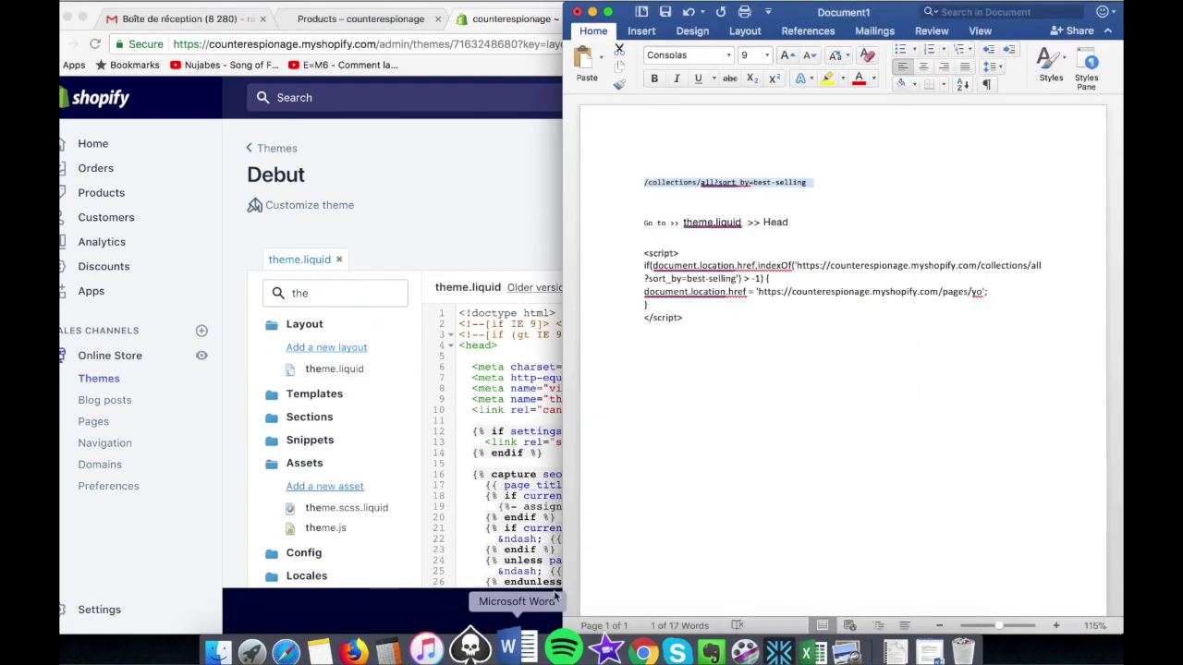
pyautogui.moveTo(684, 318); pyautogui.dragTo(641, 253)
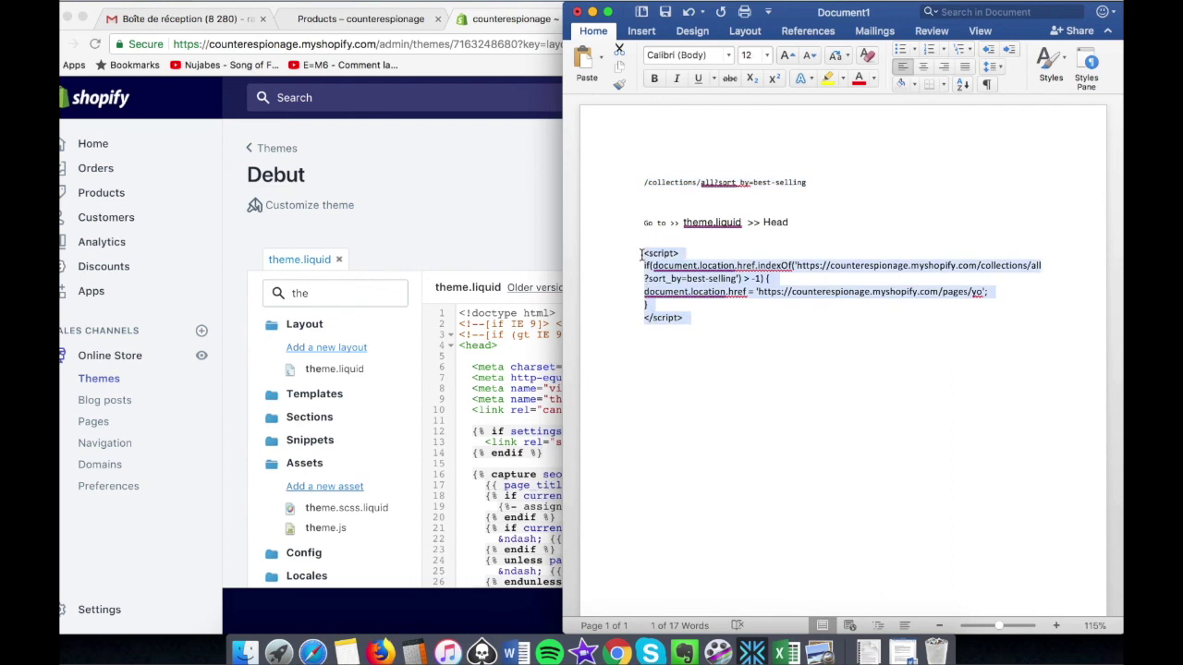
pyautogui.click(509, 243)
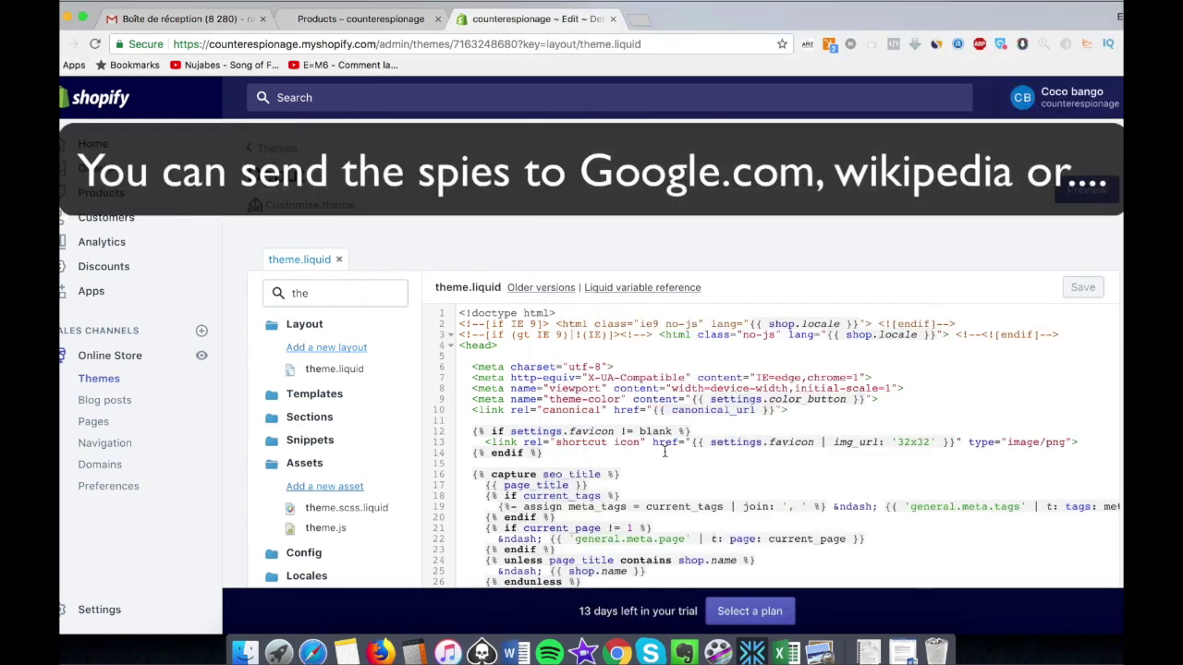
pyautogui.click(470, 354)
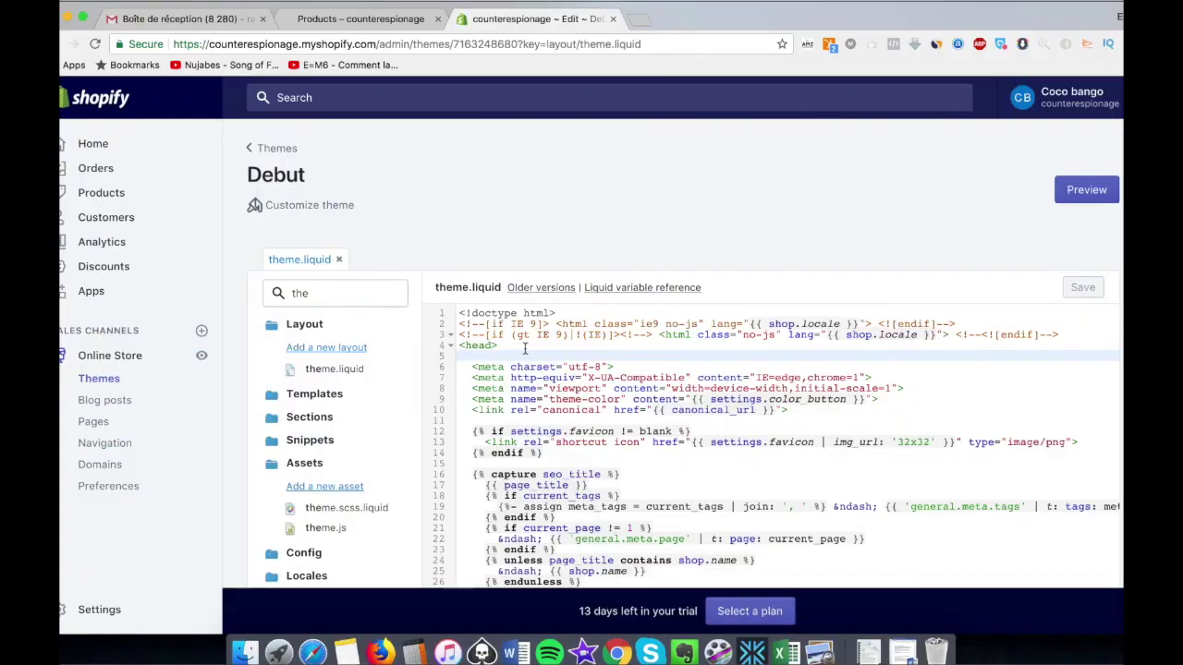
pyautogui.press('super+v')
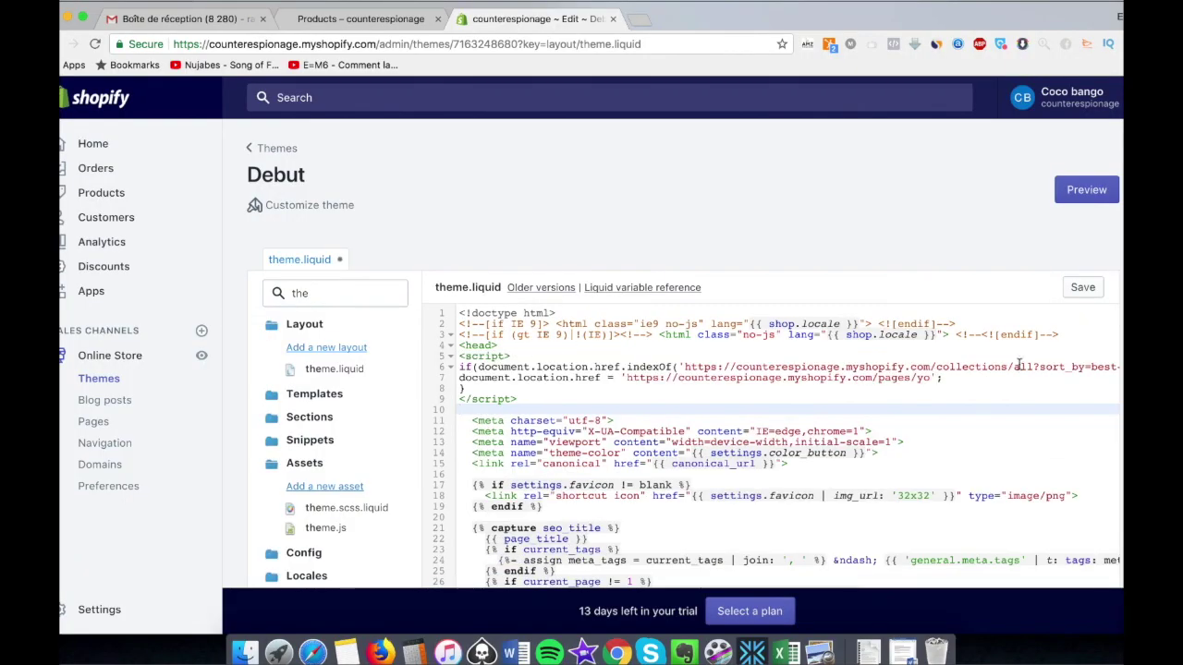
pyautogui.click(1076, 291)
# Reload the sort_by=best-selling address and scroll the Yo! page it now redirects to.
pyautogui.click(355, 27)
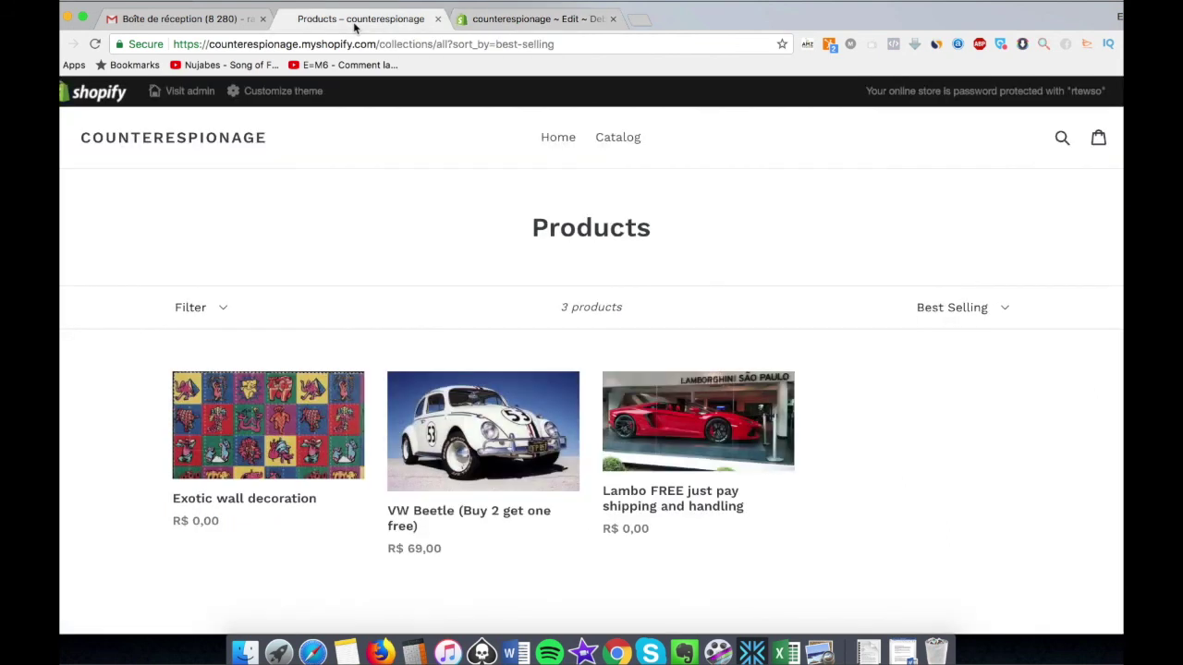
pyautogui.click(469, 37)
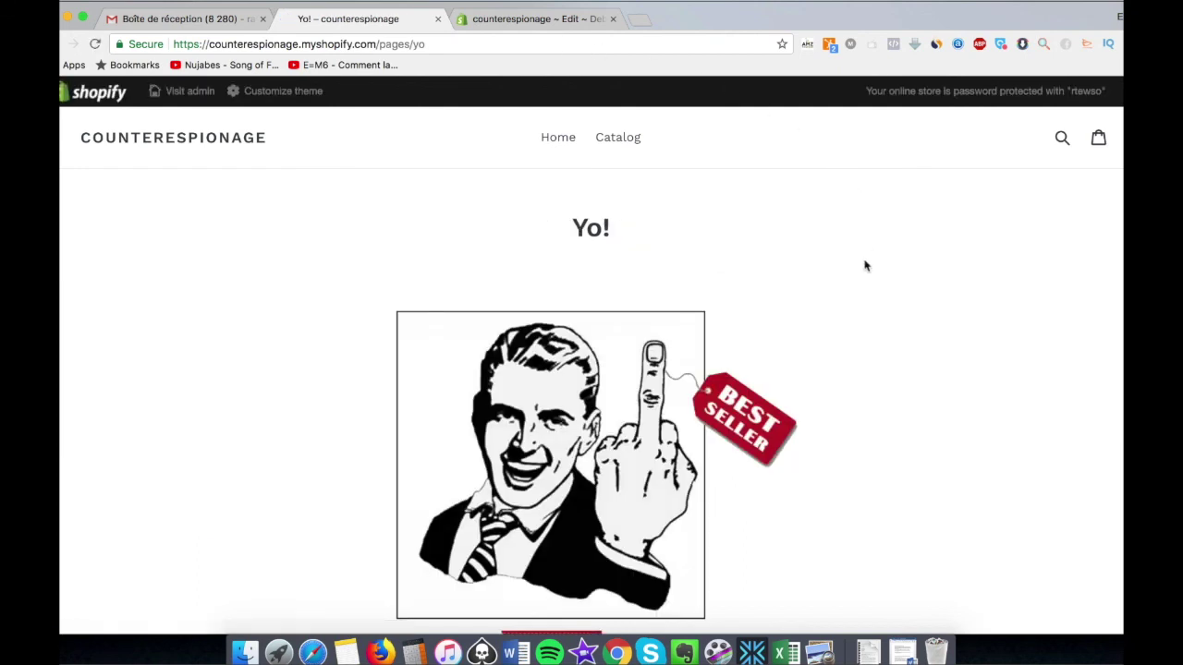
pyautogui.scroll(-2, 865, 266)
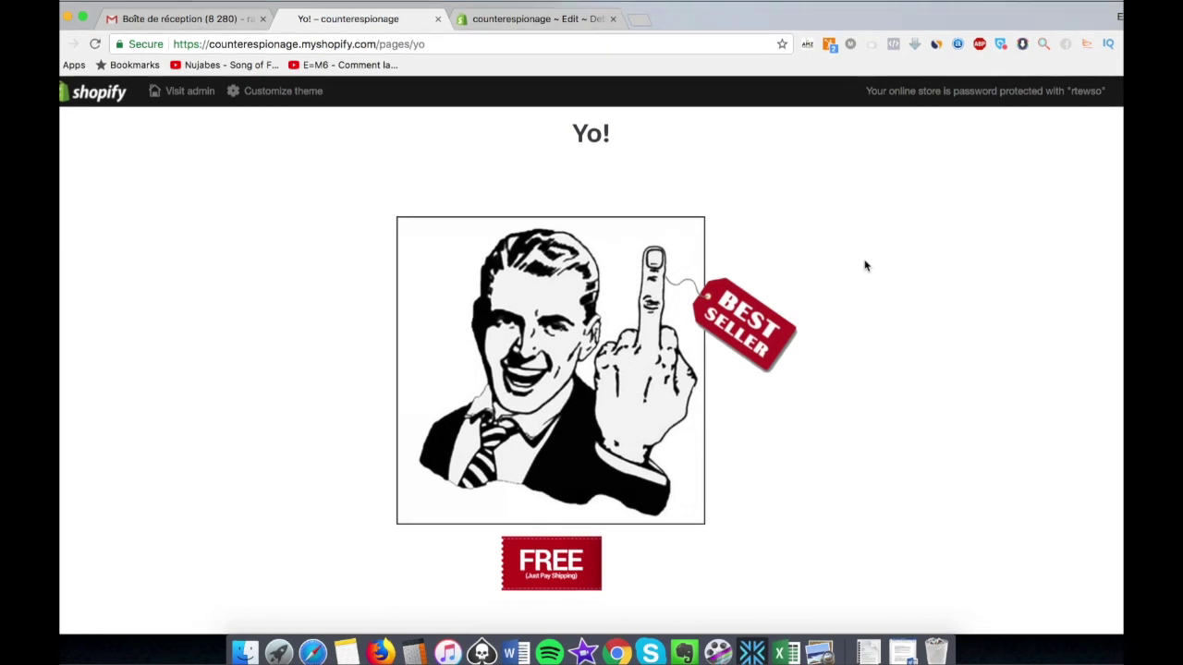
pyautogui.scroll(-4, 865, 266)
pyautogui.scroll(3, 865, 266)
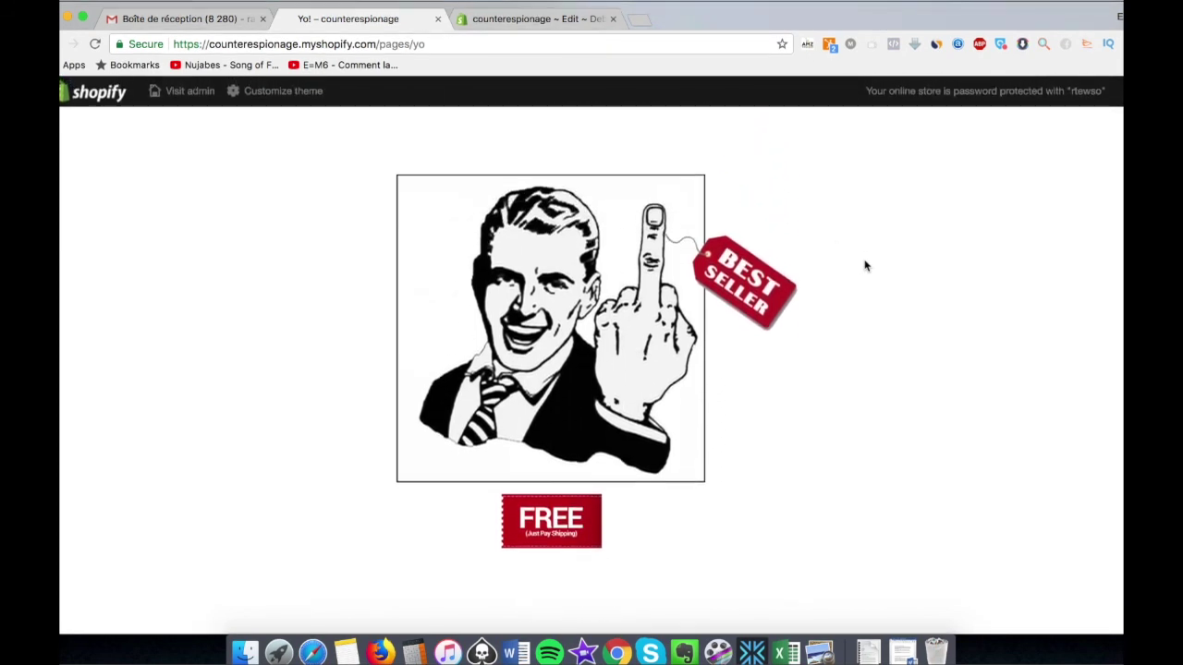
pyautogui.scroll(2, 865, 266)
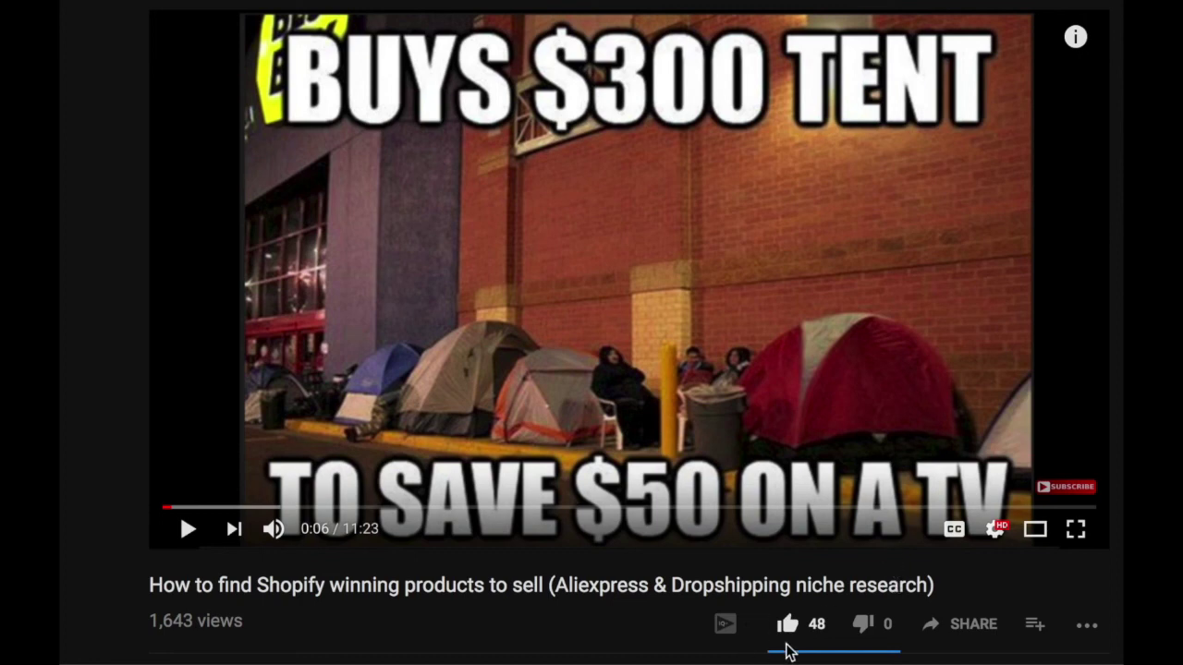
# Scroll through the video's comments and highlight one viewer's comment.
pyautogui.scroll(-1, 876, 660)
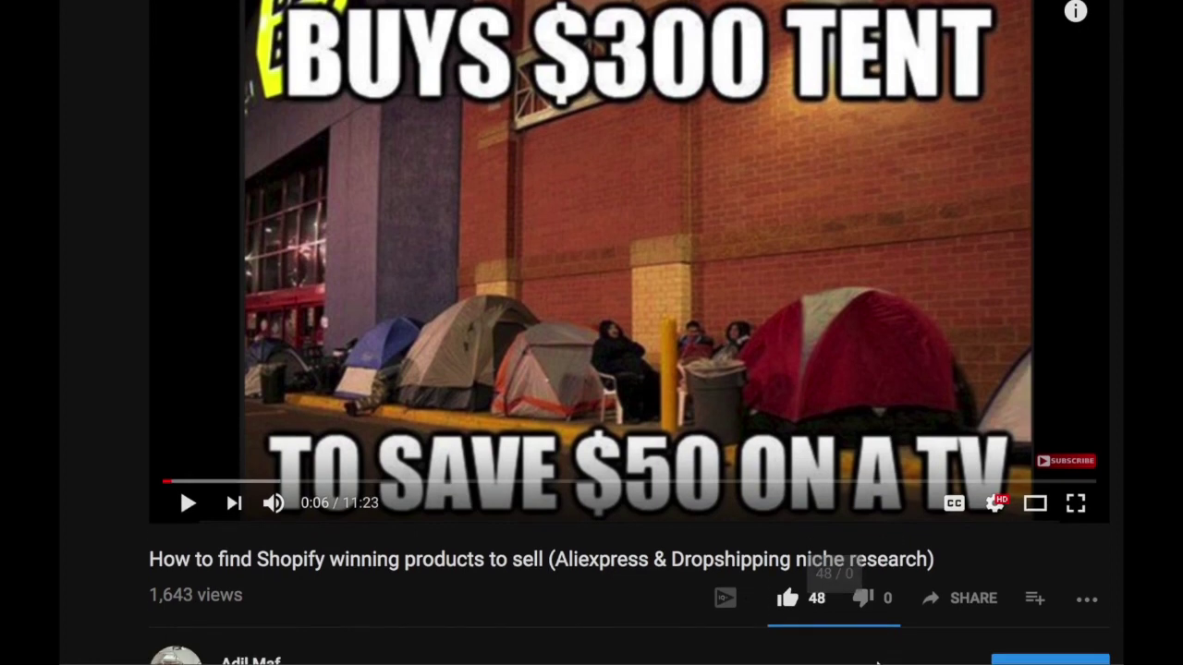
pyautogui.scroll(-5, 878, 660)
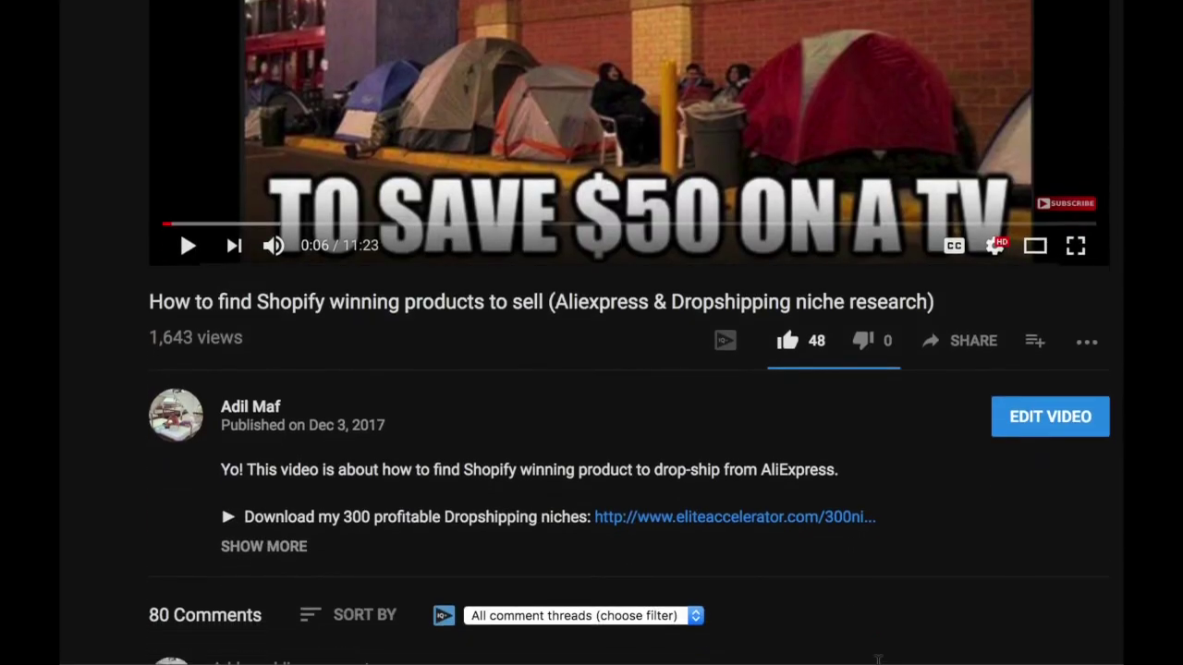
pyautogui.scroll(-14, 878, 659)
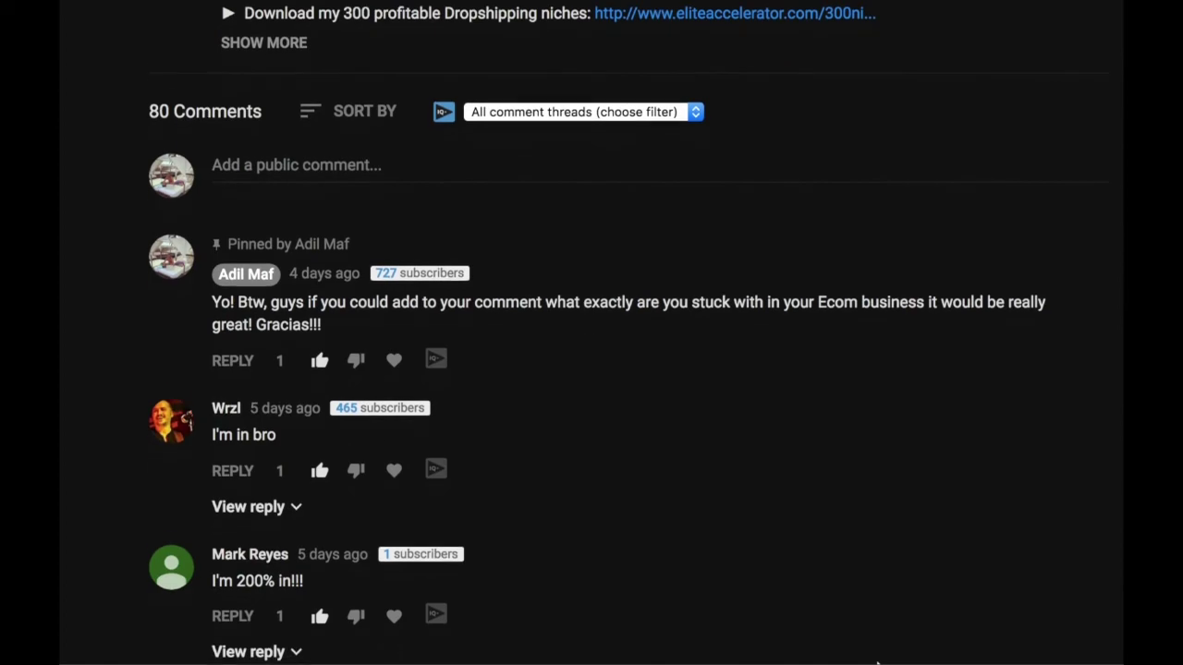
pyautogui.scroll(-20, 878, 662)
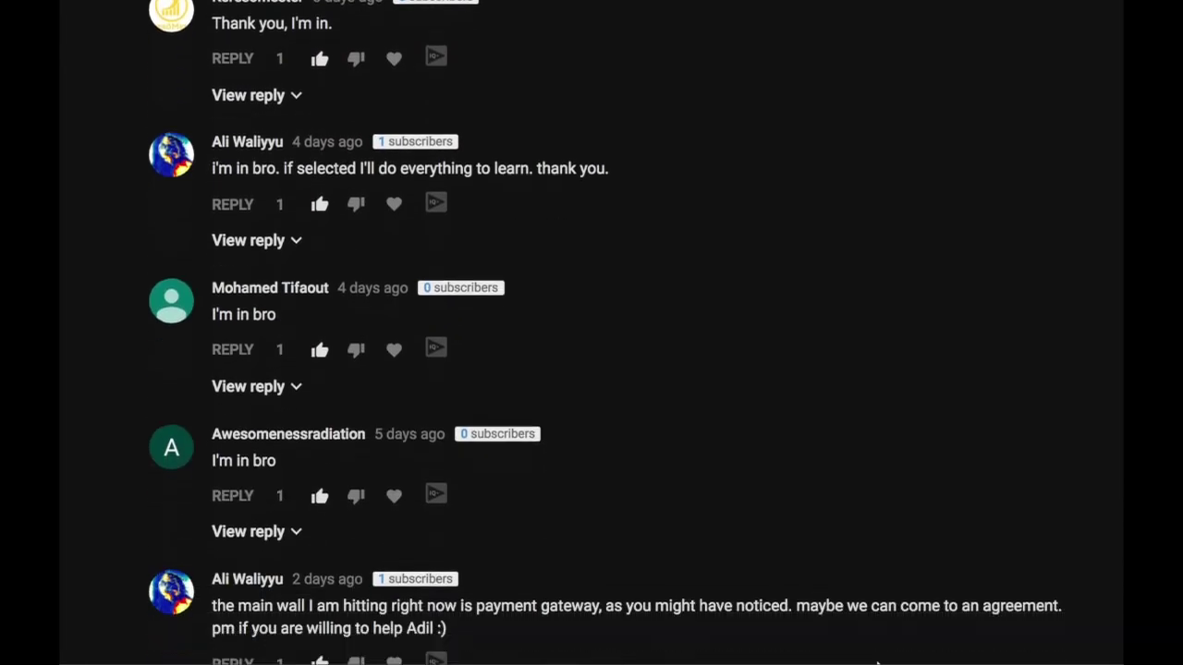
pyautogui.scroll(-20, 878, 662)
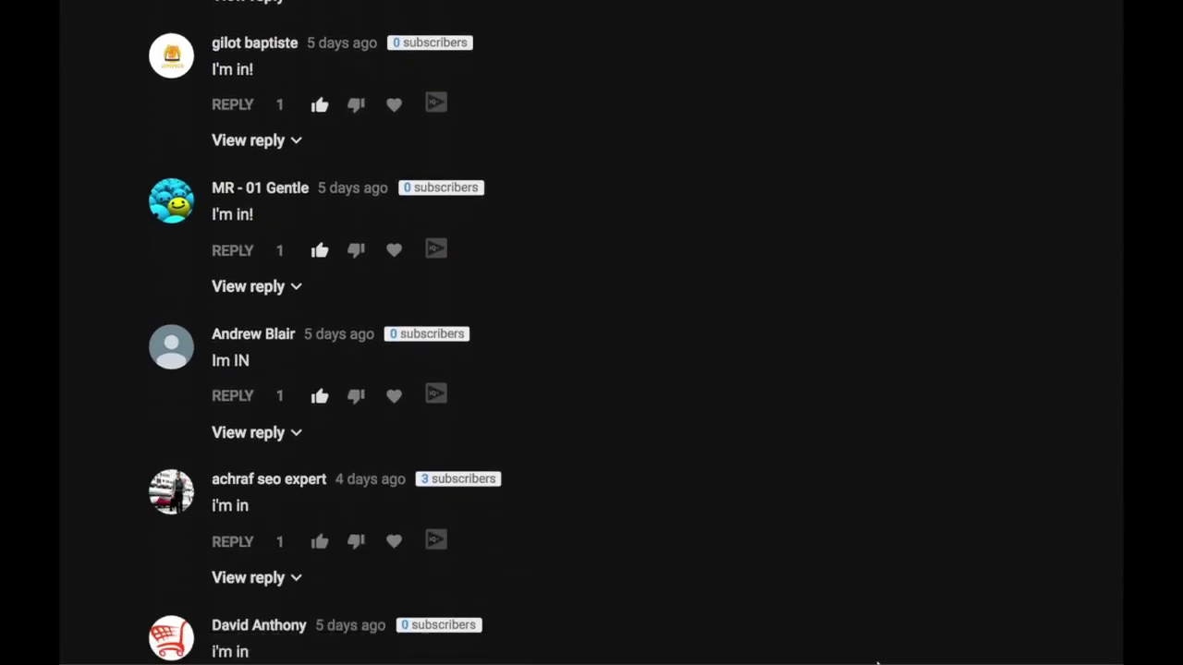
pyautogui.scroll(-20, 878, 662)
pyautogui.scroll(11, 878, 662)
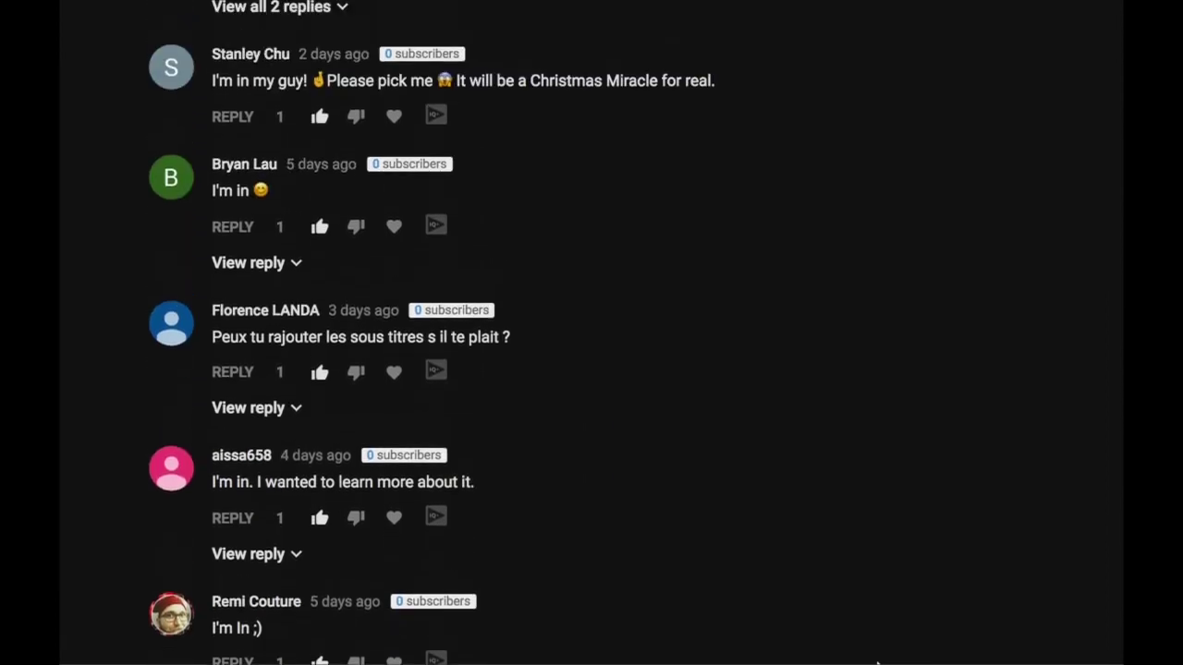
pyautogui.scroll(5, 878, 662)
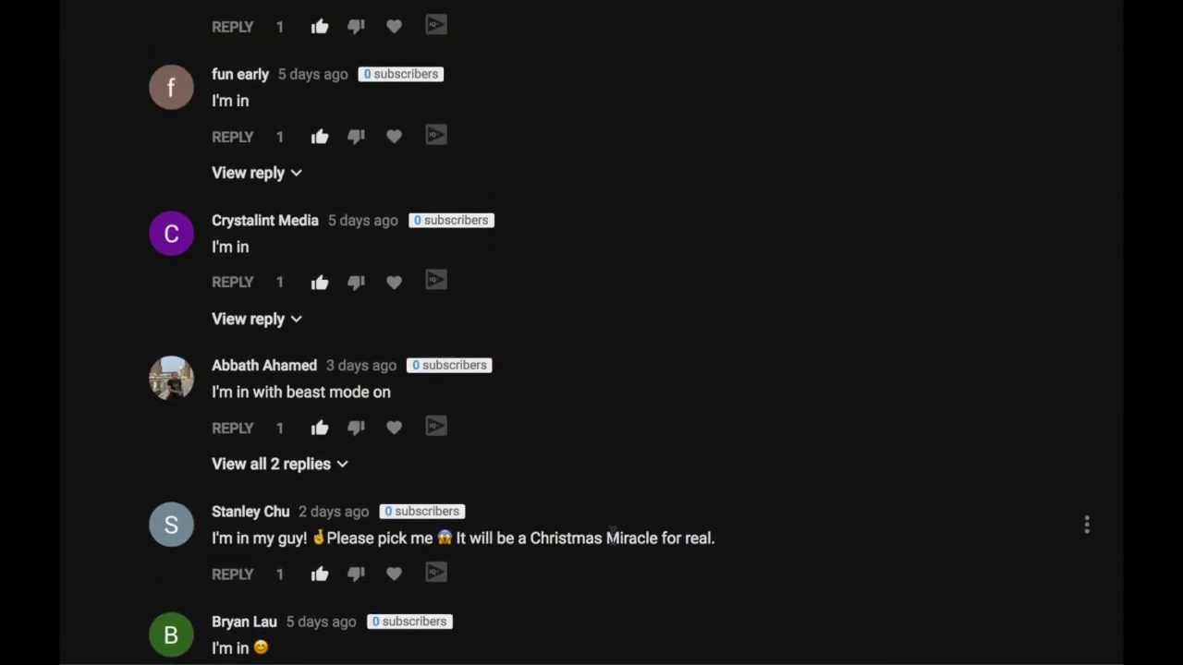
pyautogui.scroll(1, 879, 591)
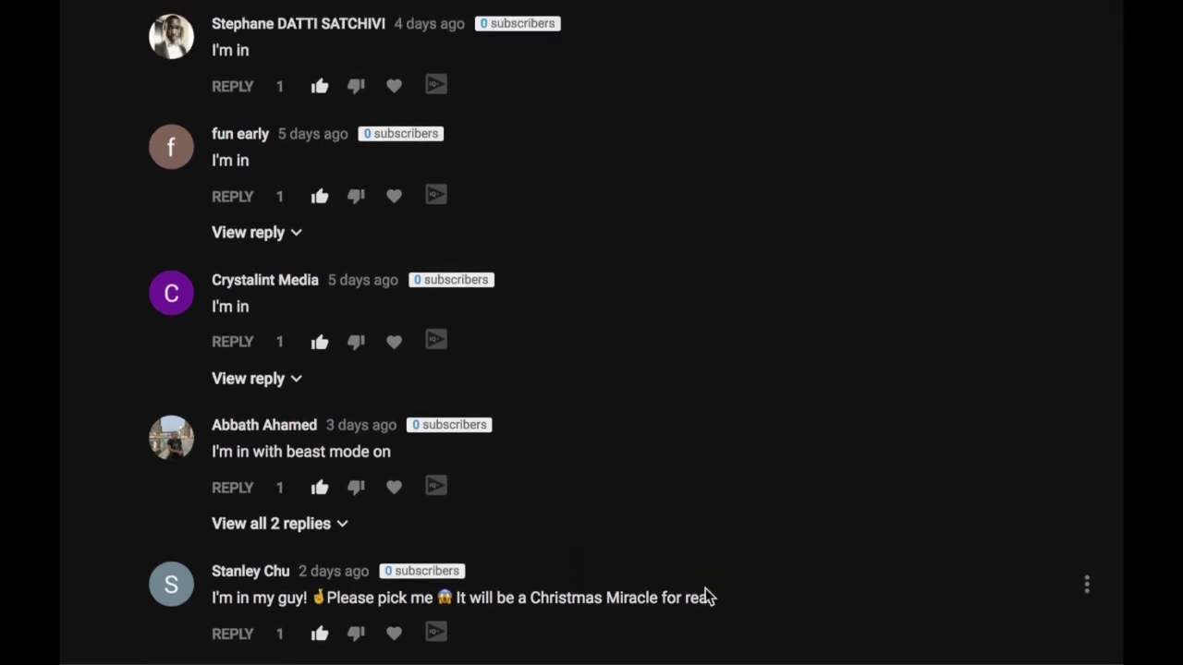
pyautogui.tripleClick(622, 599)
pyautogui.click(927, 571)
# Scroll back to the description and expand it with SHOW MORE.
pyautogui.scroll(15, 628, 191)
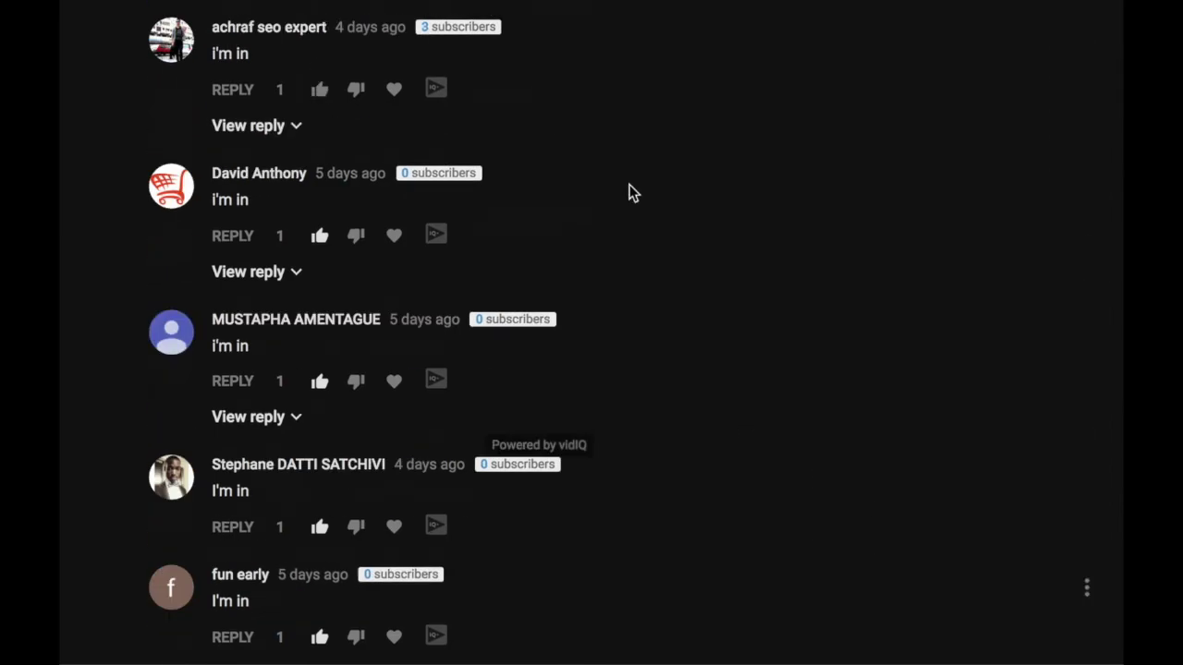
pyautogui.scroll(-3, 629, 192)
pyautogui.scroll(-4, 629, 191)
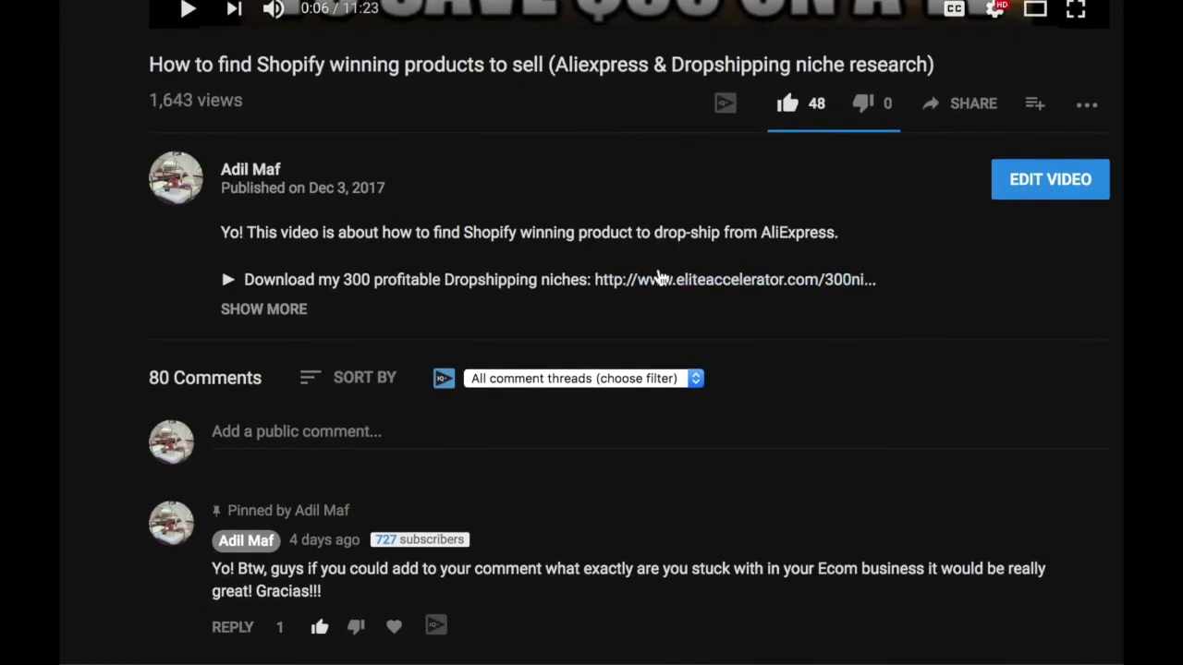
pyautogui.click(242, 306)
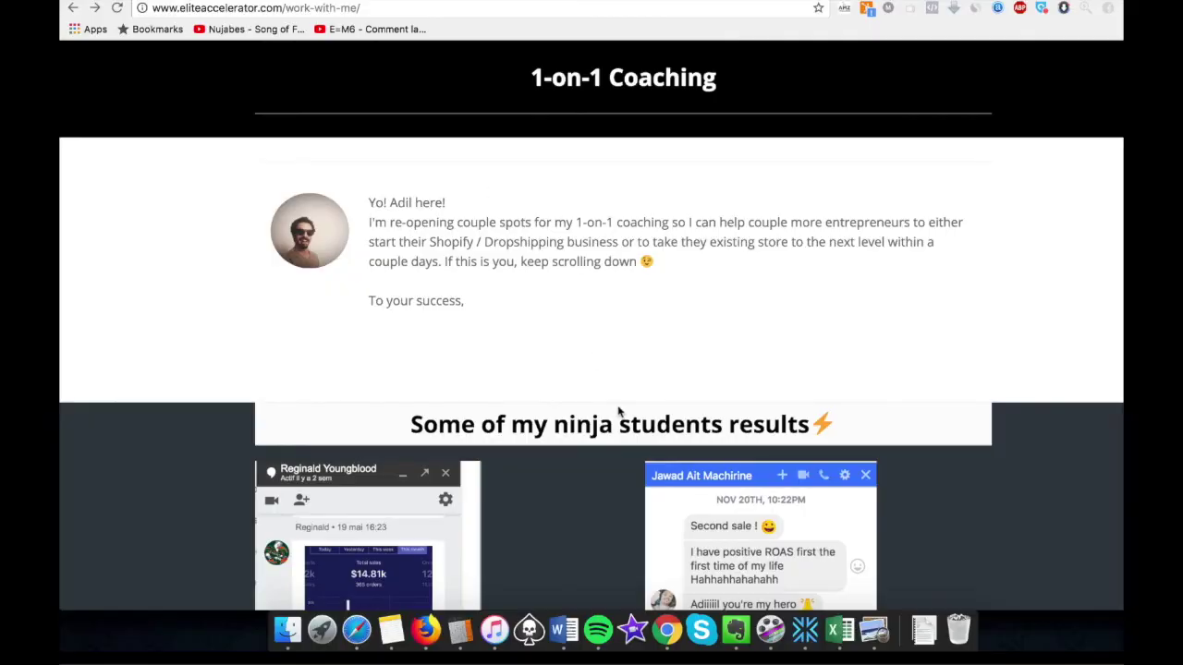
# Scroll down the work-with-me page and open the coaching form with RESERVE YOUR SPOT.
pyautogui.scroll(-10, 618, 415)
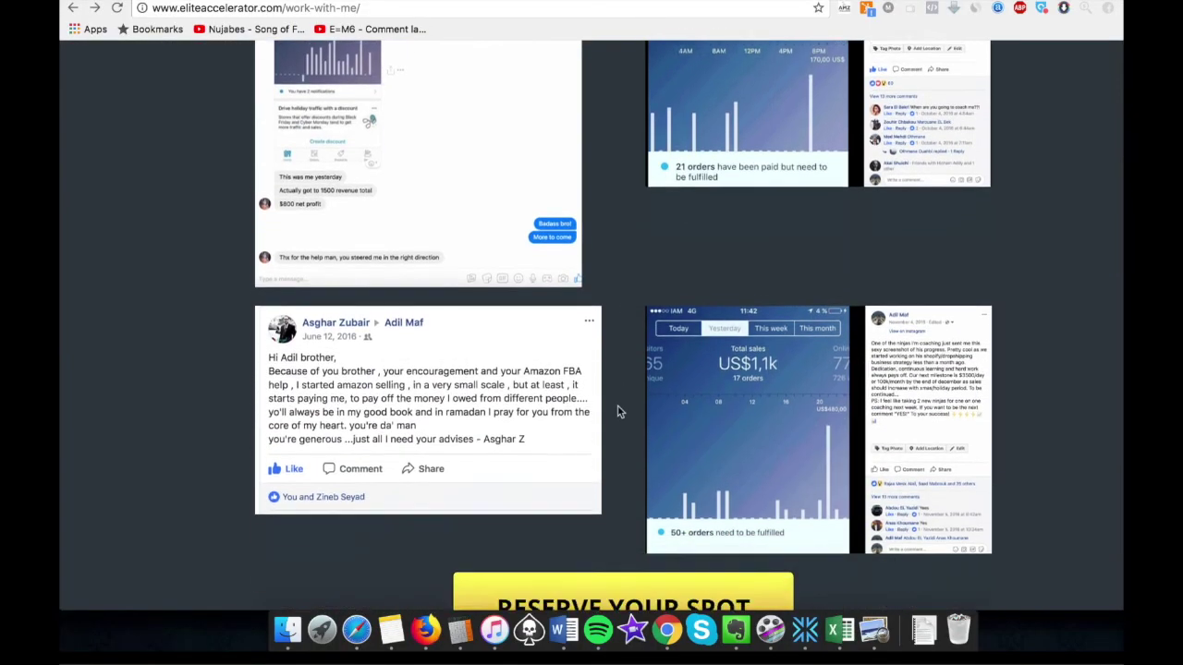
pyautogui.scroll(-10, 618, 412)
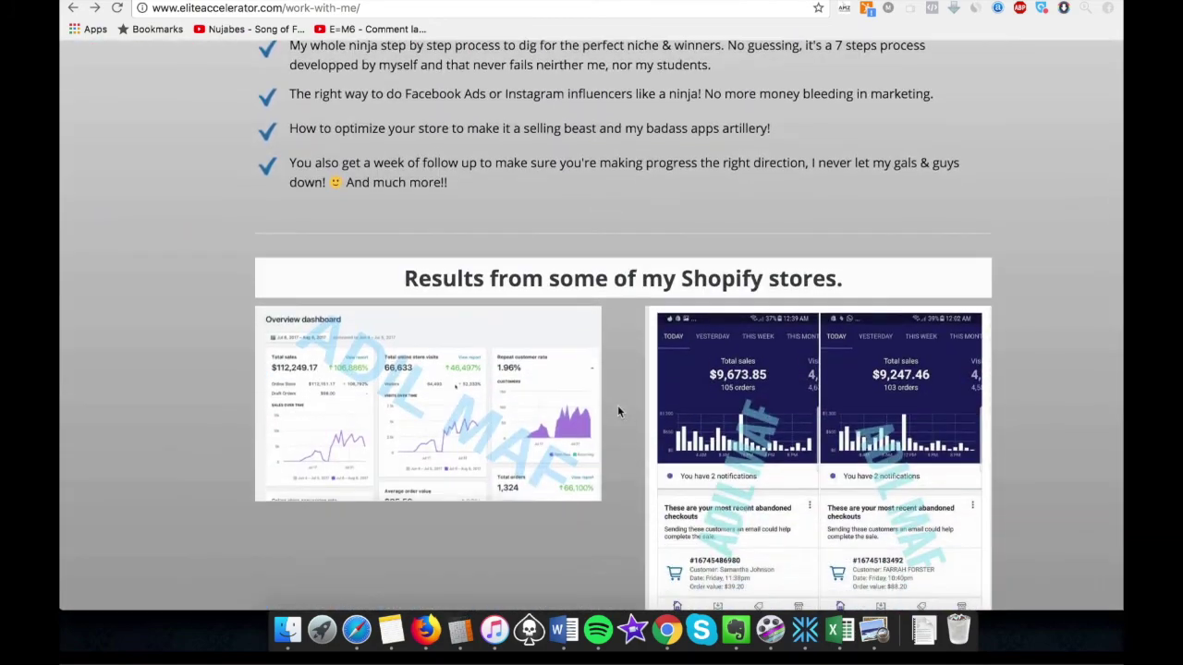
pyautogui.scroll(-15, 617, 405)
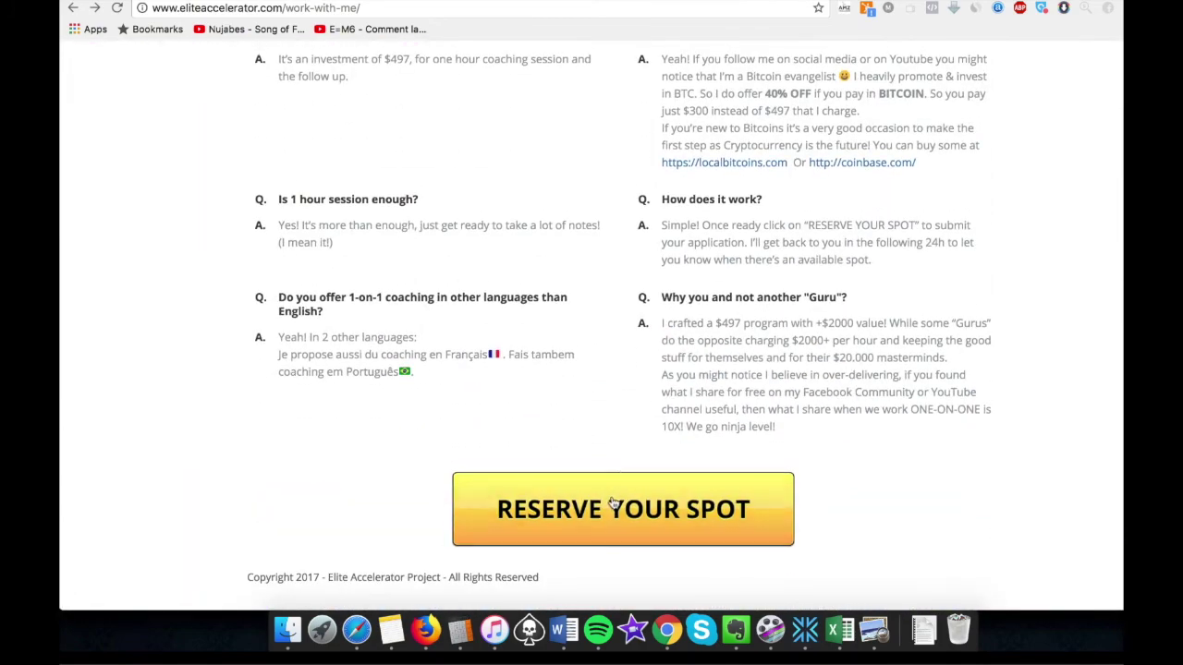
pyautogui.click(613, 502)
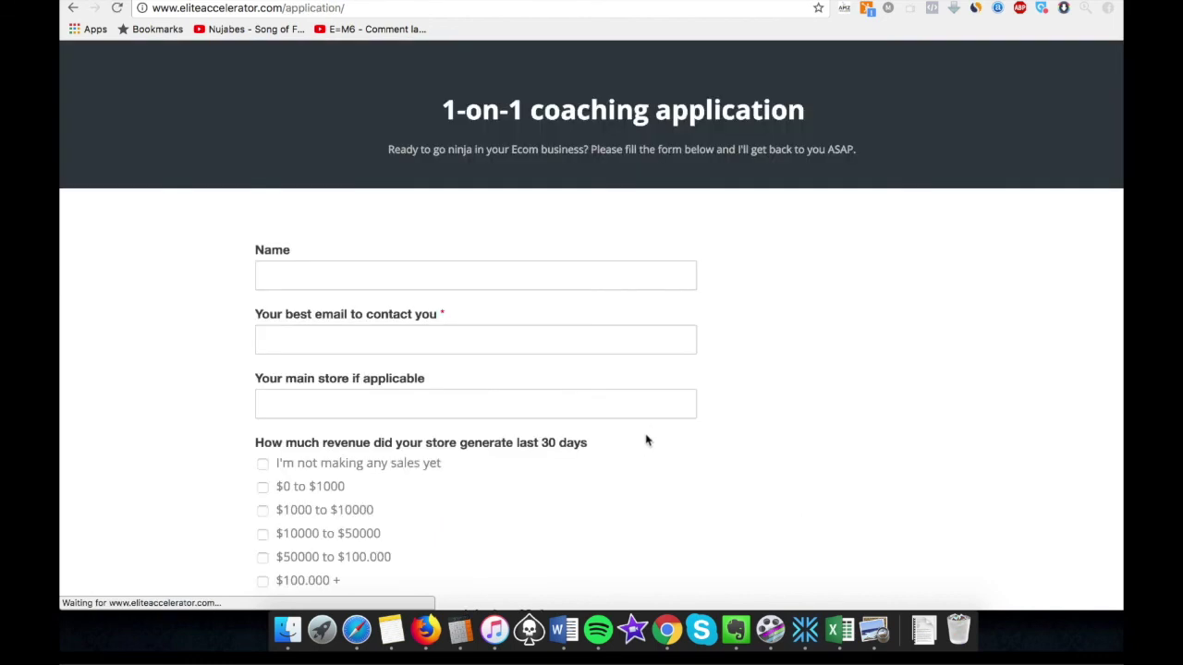
pyautogui.scroll(-2, 645, 427)
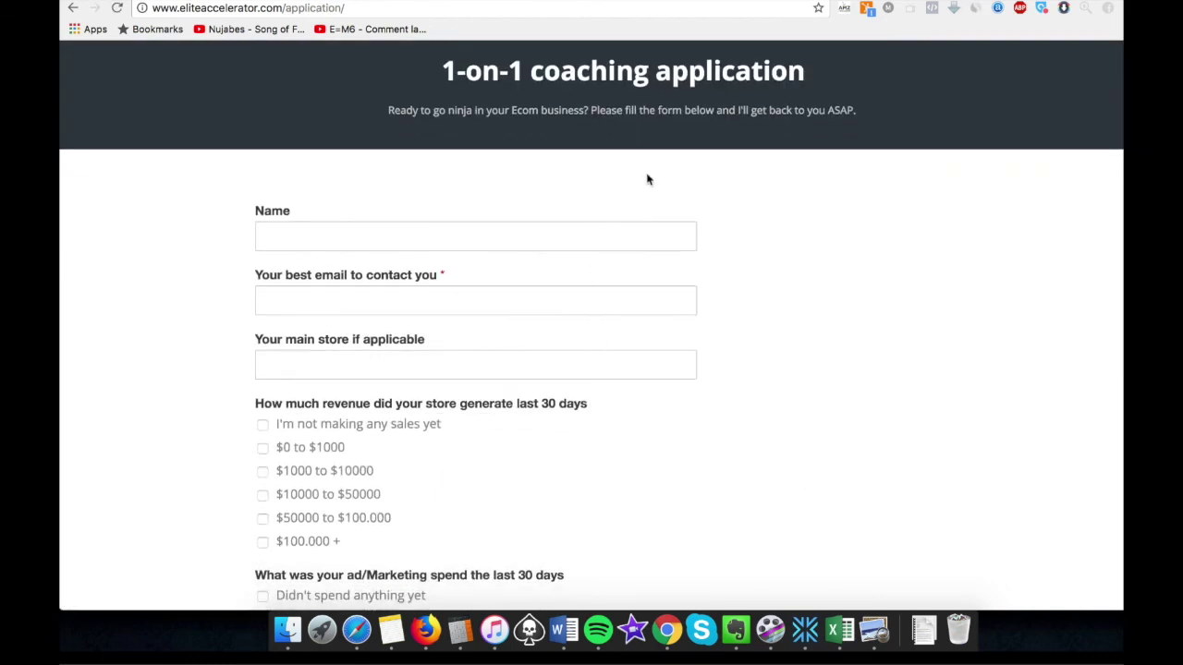
pyautogui.scroll(2, 685, 150)
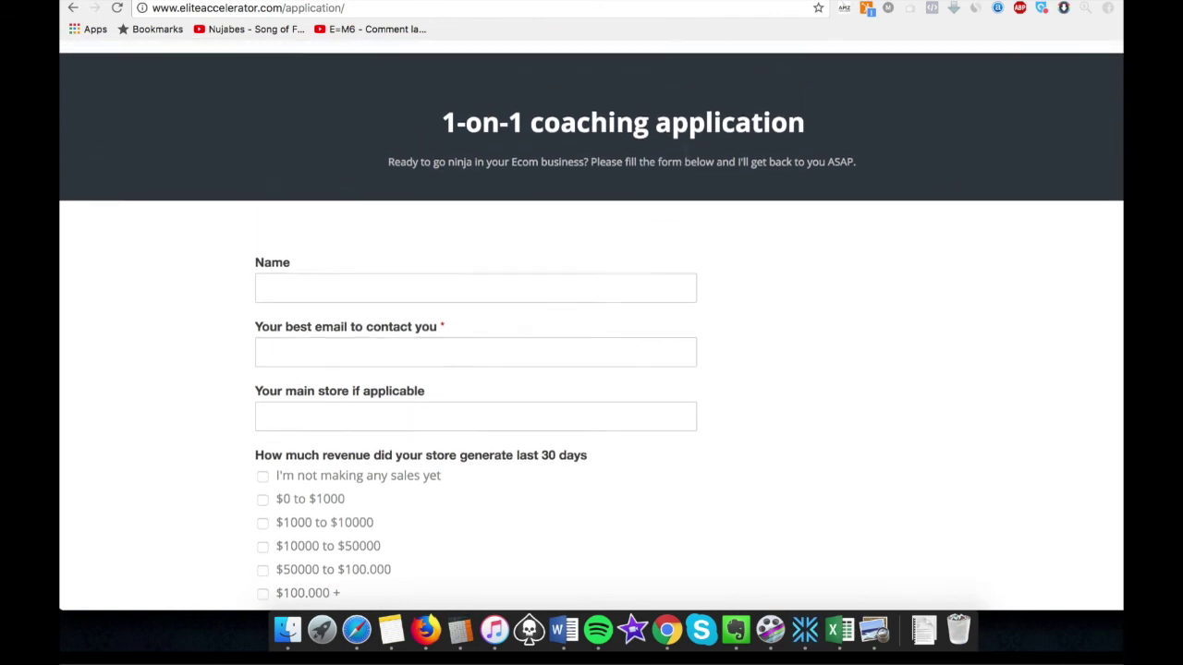